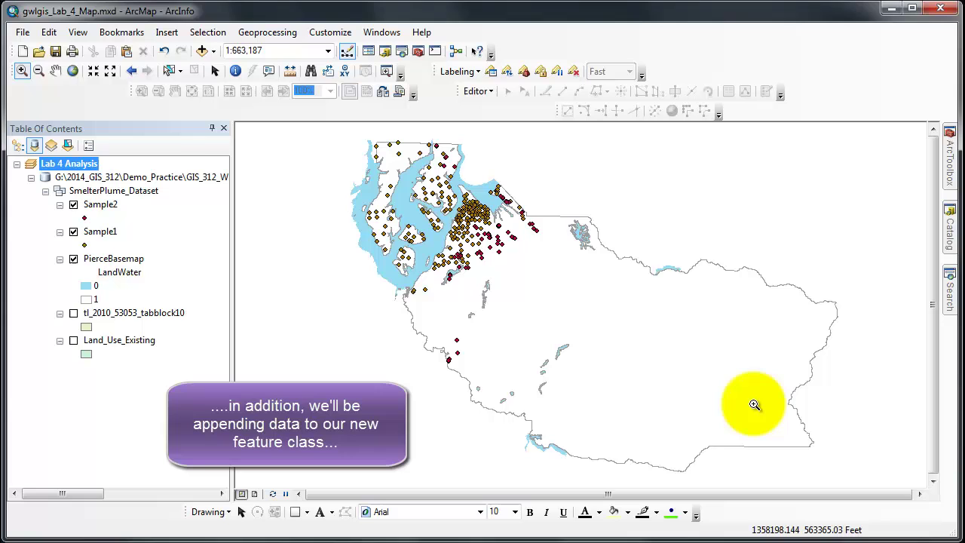
Launch the Create Feature Class tool from Data Management Tools > Feature Class.
{"action": "left_click", "coordinate": [952, 162]}
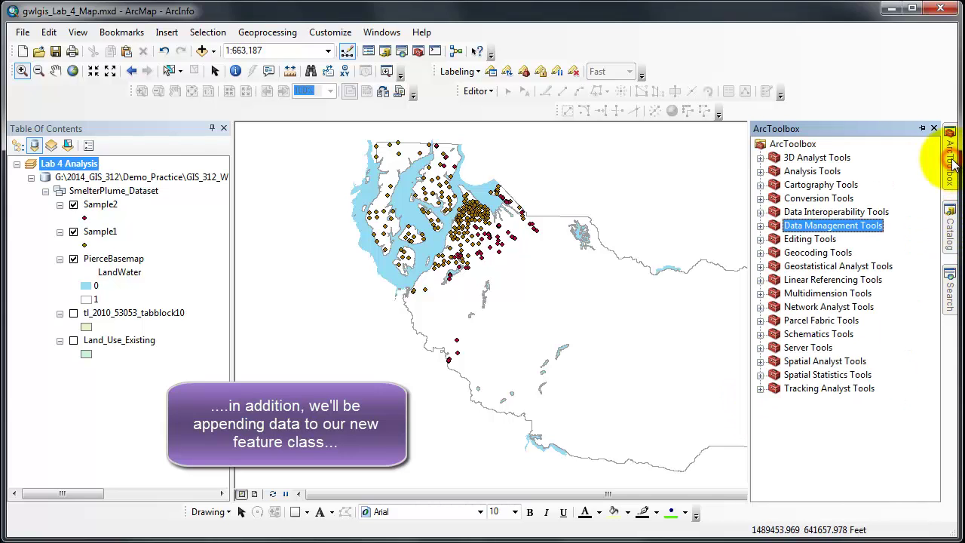
{"action": "left_click", "coordinate": [760, 226]}
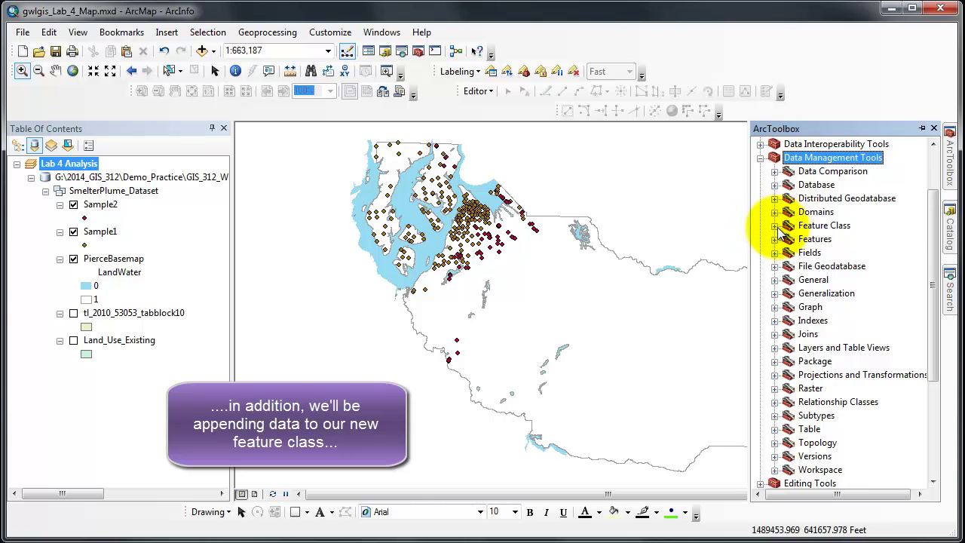
{"action": "left_click", "coordinate": [775, 225]}
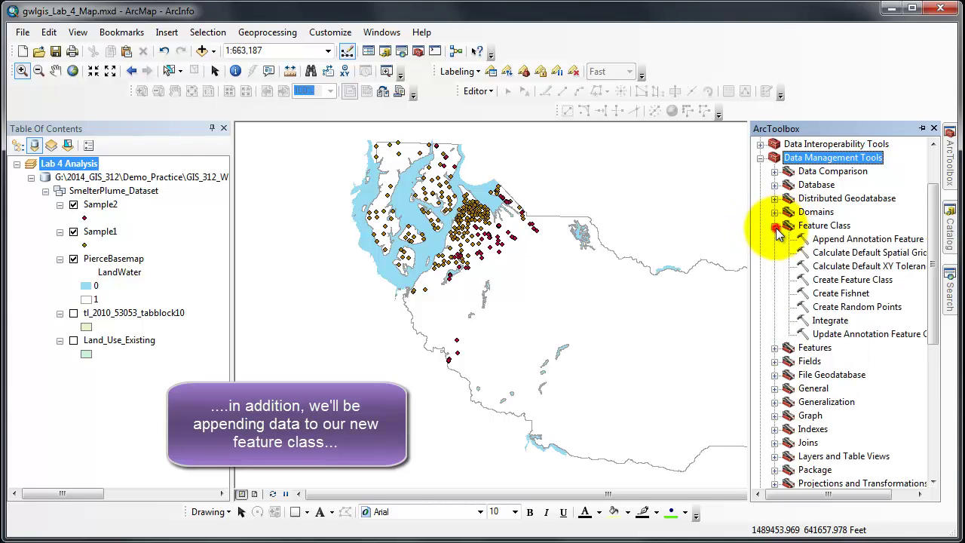
{"action": "double_click", "coordinate": [835, 280]}
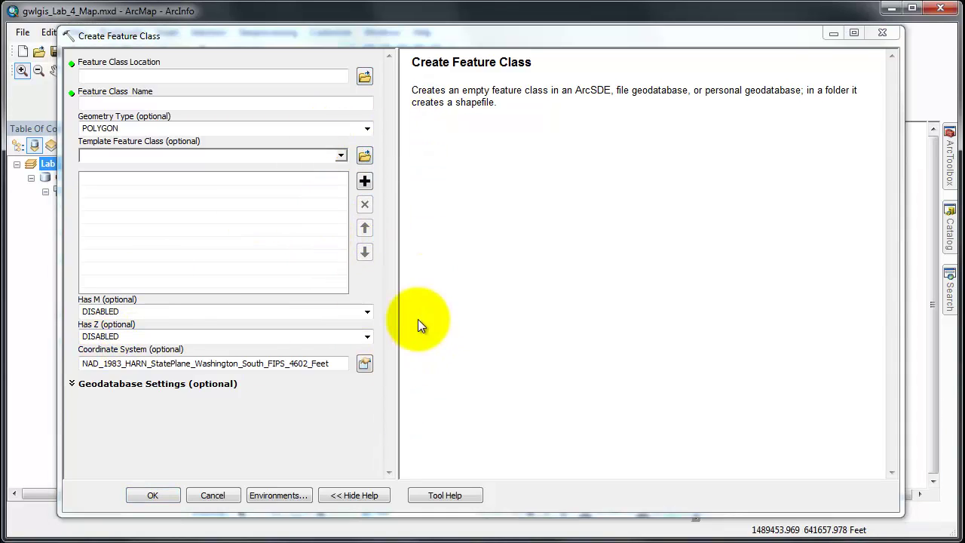
Set the output location to SmelterPlume_Dataset in Lab4Geodatabase.gdb.
{"action": "left_click", "coordinate": [363, 77]}
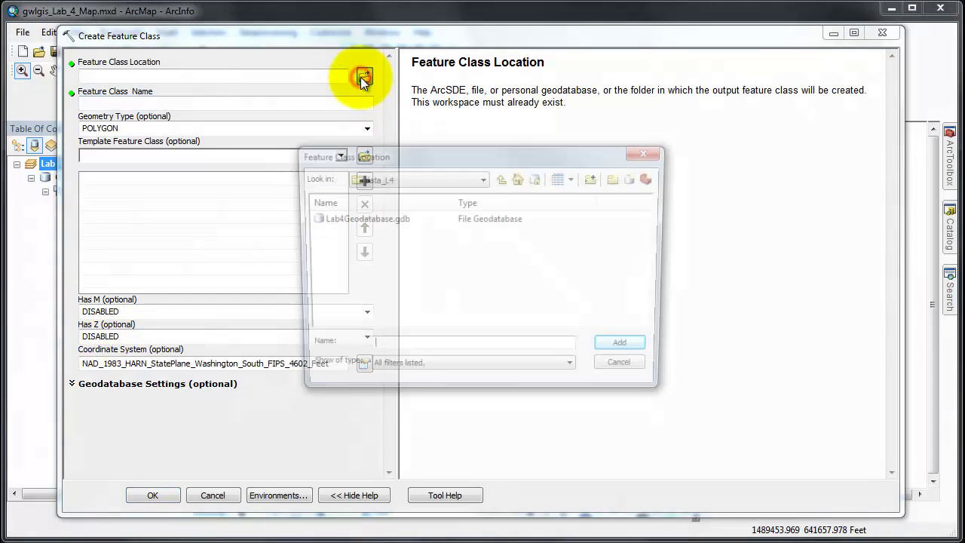
{"action": "double_click", "coordinate": [366, 219]}
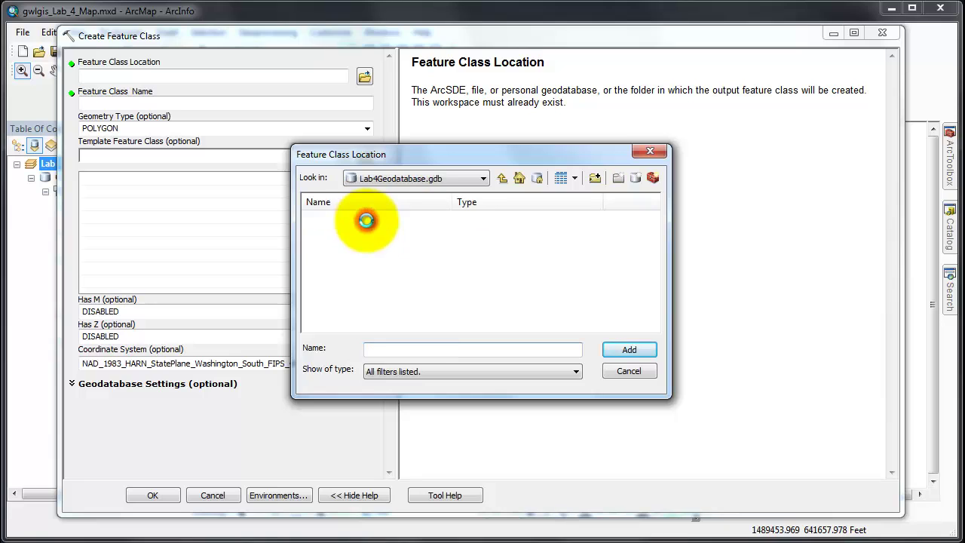
{"action": "left_click", "coordinate": [316, 221]}
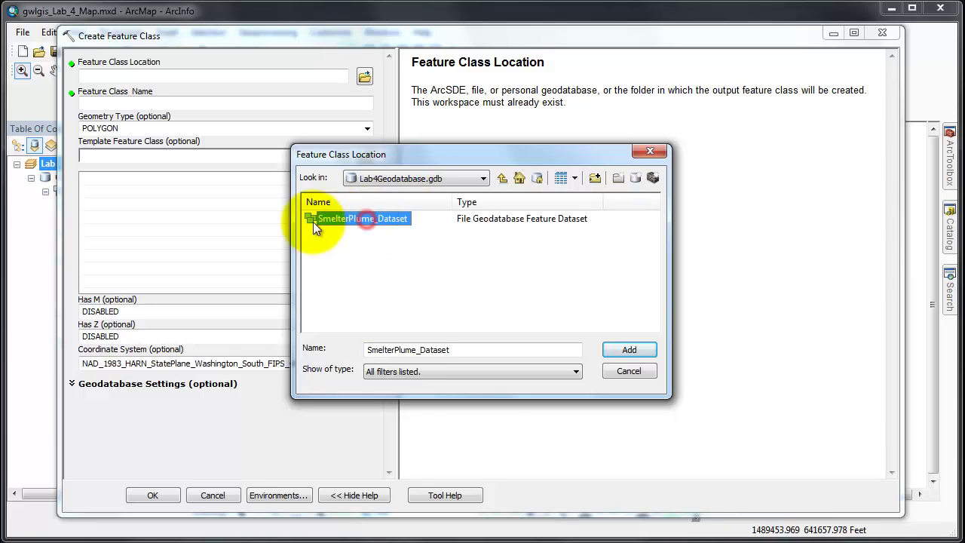
{"action": "left_click", "coordinate": [626, 349]}
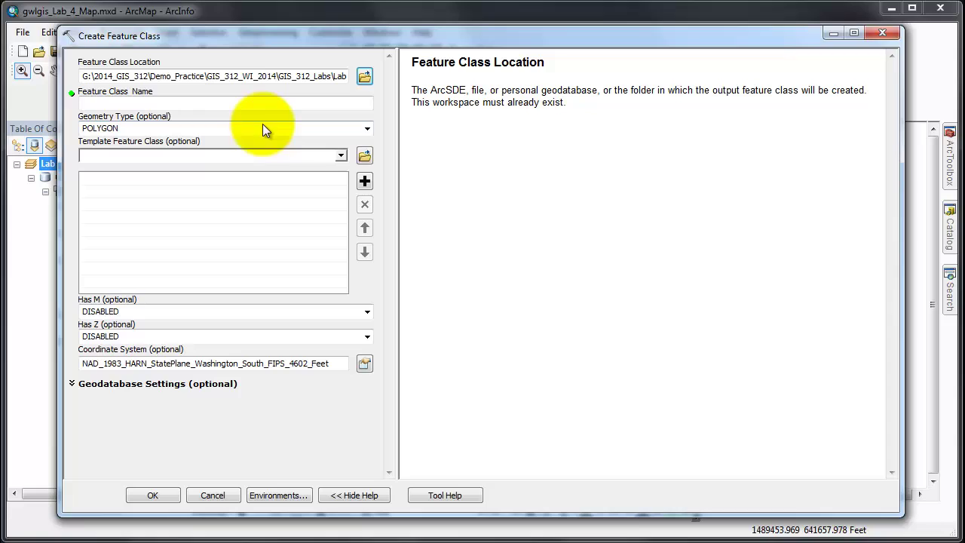
{"action": "left_click", "coordinate": [249, 101]}
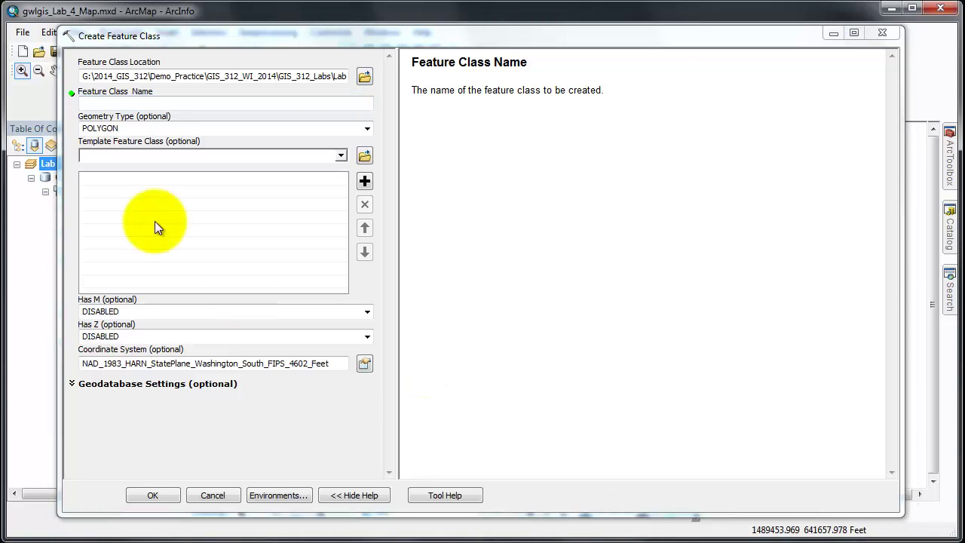
Name the new feature class SampleData_Merged.
{"action": "left_click", "coordinate": [101, 101]}
{"action": "type", "text": "S"}
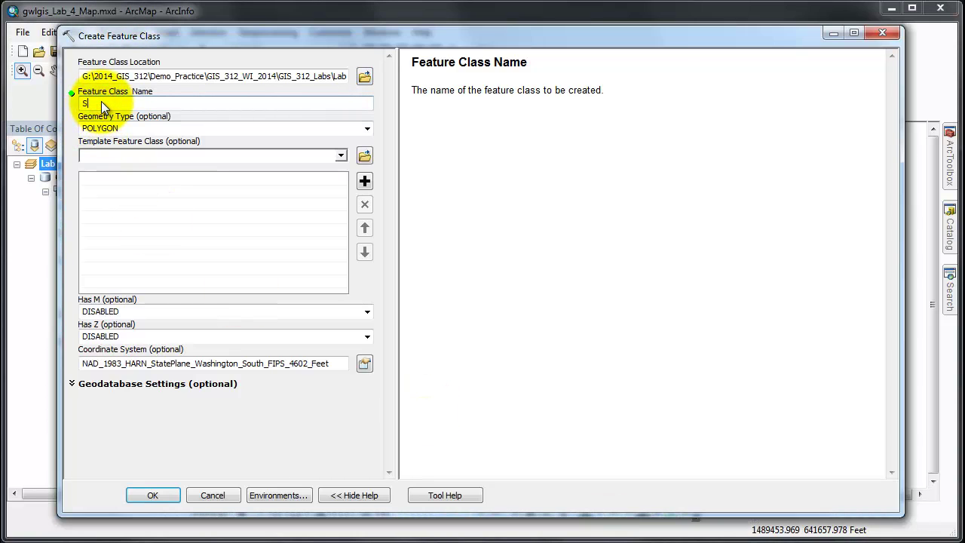
{"action": "type", "text": "ample_Data_Merged"}
{"action": "left_click", "coordinate": [101, 101]}
{"action": "key", "text": "Delete"}
{"action": "left_click", "coordinate": [162, 104]}
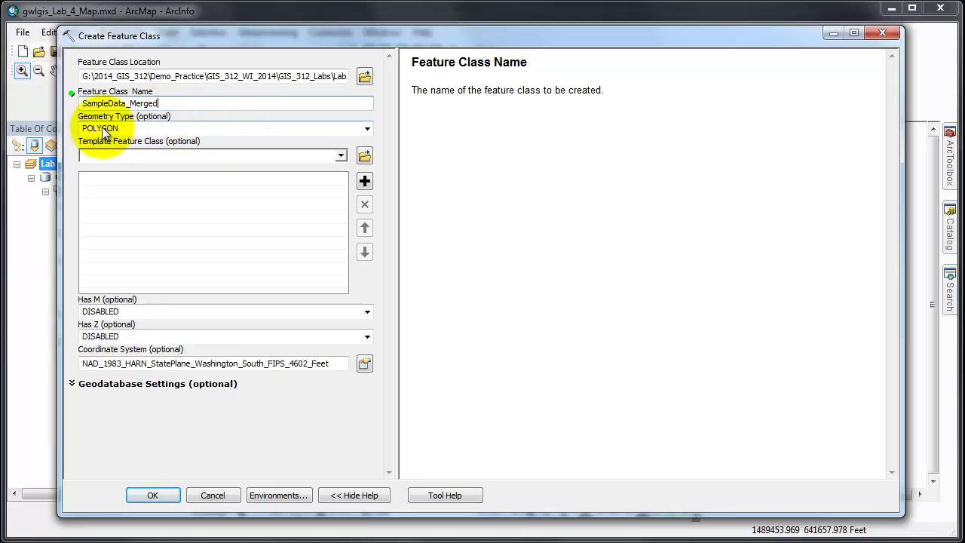
Choose POINT geometry and Sample1 as the template feature class.
{"action": "left_click", "coordinate": [367, 130]}
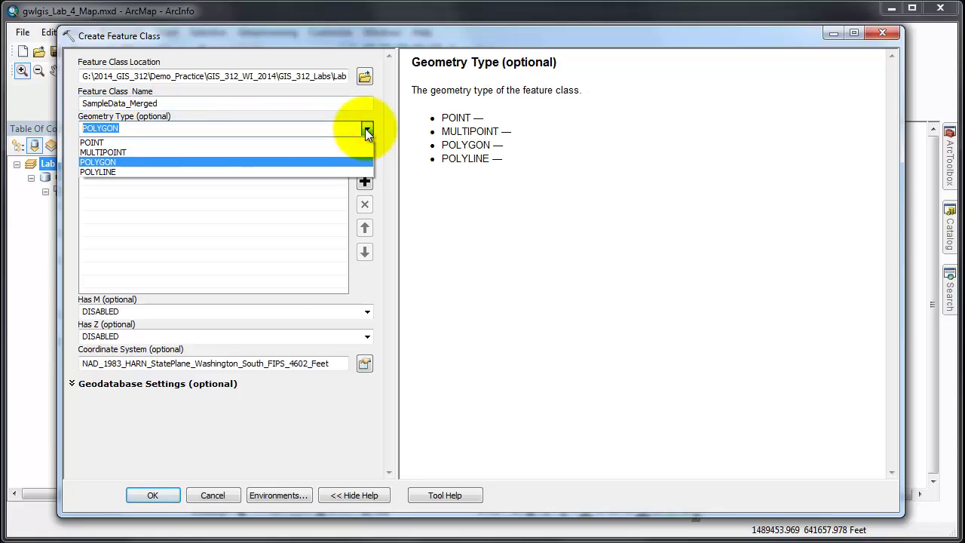
{"action": "left_click", "coordinate": [355, 144]}
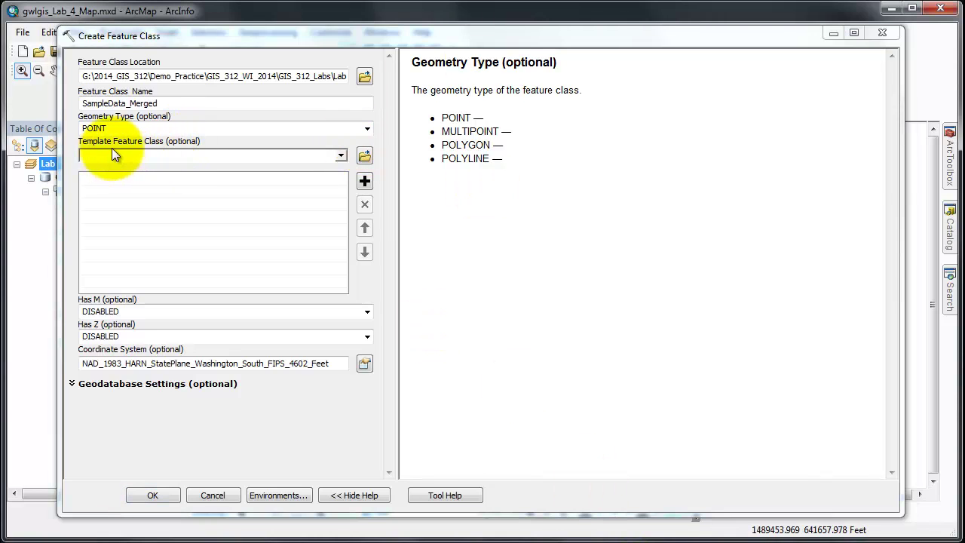
{"action": "left_click", "coordinate": [340, 156]}
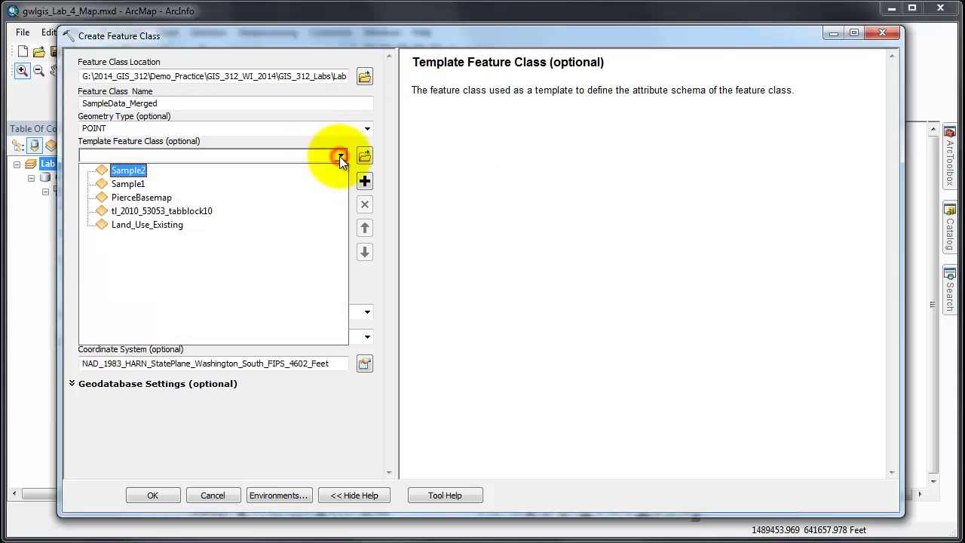
{"action": "left_click", "coordinate": [323, 186]}
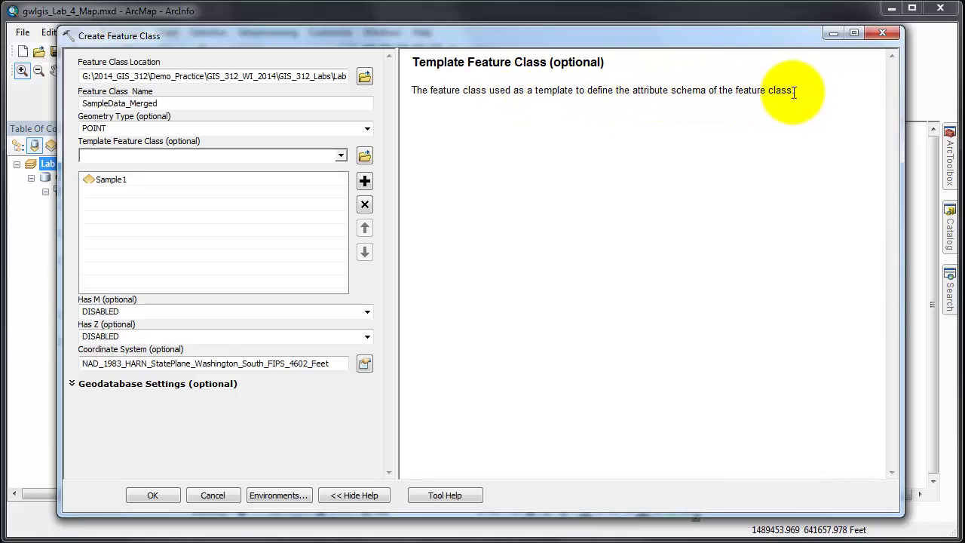
{"action": "left_click", "coordinate": [447, 495]}
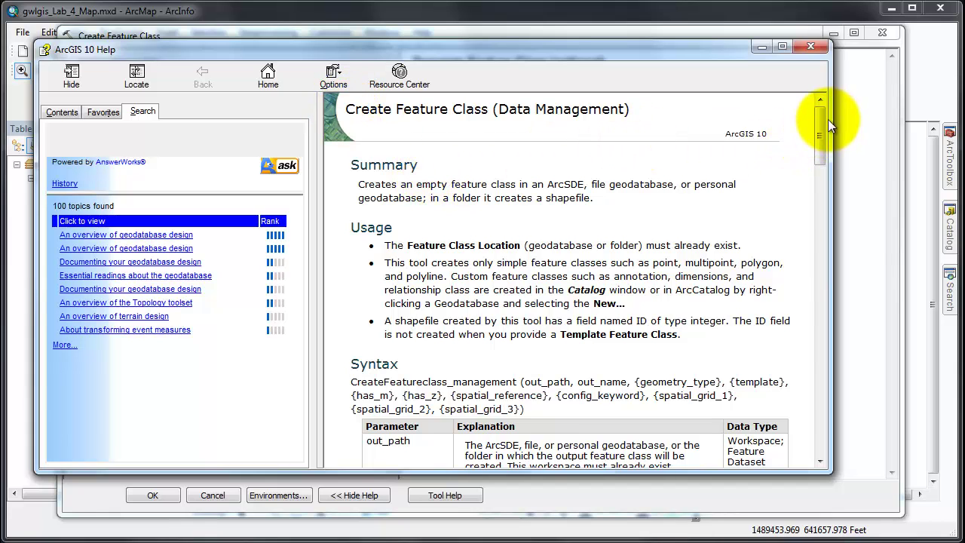
{"action": "mouse_move", "coordinate": [820, 129]}
{"action": "left_mouse_down"}
{"action": "mouse_move", "coordinate": [808, 237]}
{"action": "mouse_move", "coordinate": [823, 324]}
{"action": "mouse_move", "coordinate": [817, 133]}
{"action": "left_mouse_up"}
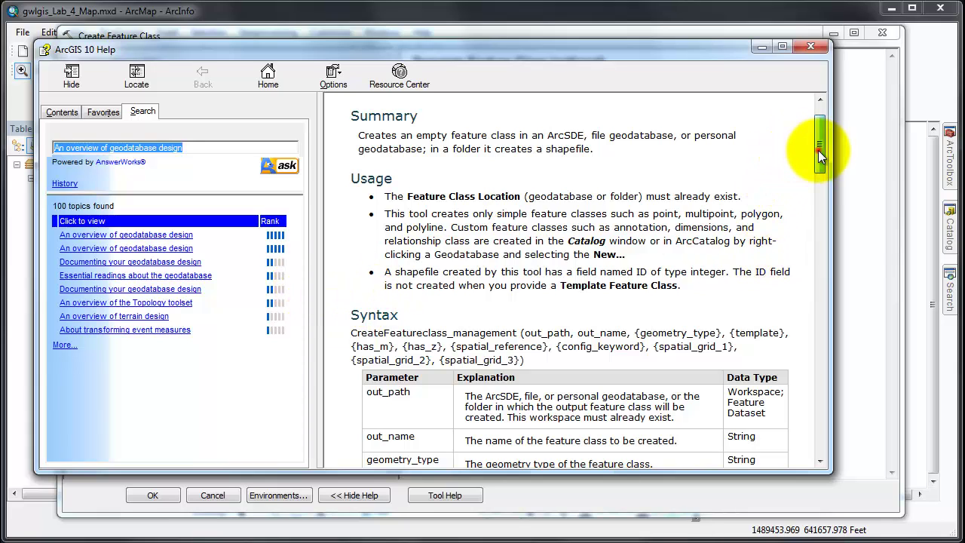
{"action": "left_click_drag", "start_coordinate": [819, 151], "coordinate": [818, 134]}
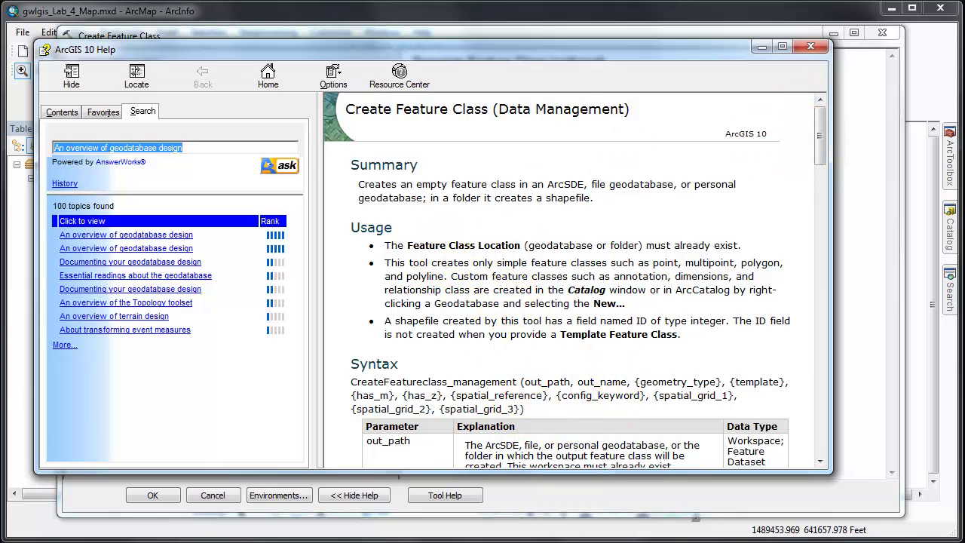
{"action": "key", "text": "alt+F4"}
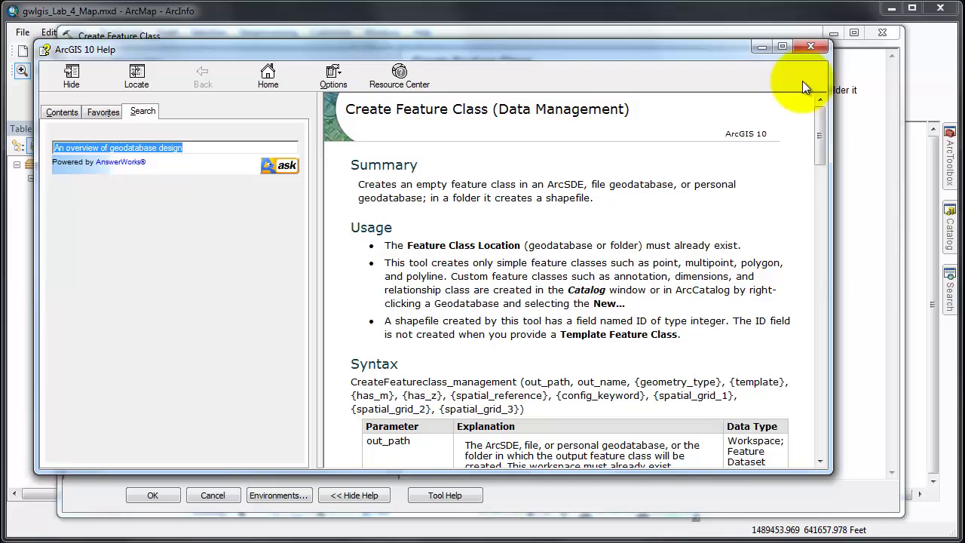
{"action": "left_click", "coordinate": [812, 44]}
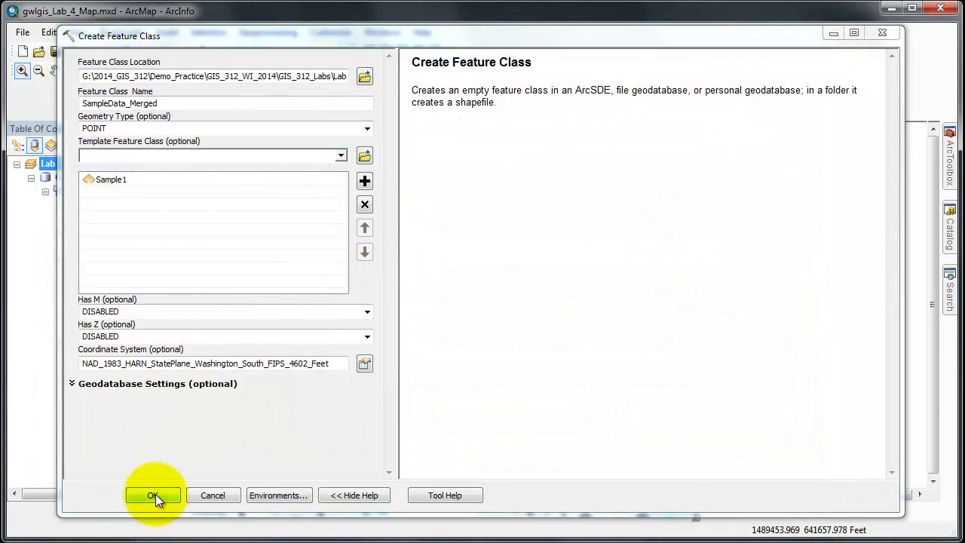
{"action": "left_click", "coordinate": [154, 495]}
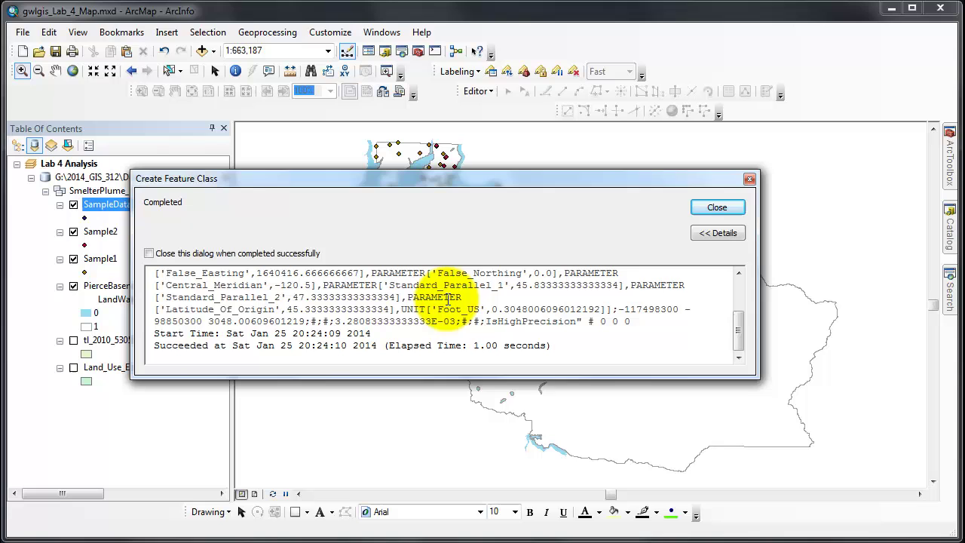
{"action": "left_click", "coordinate": [712, 205]}
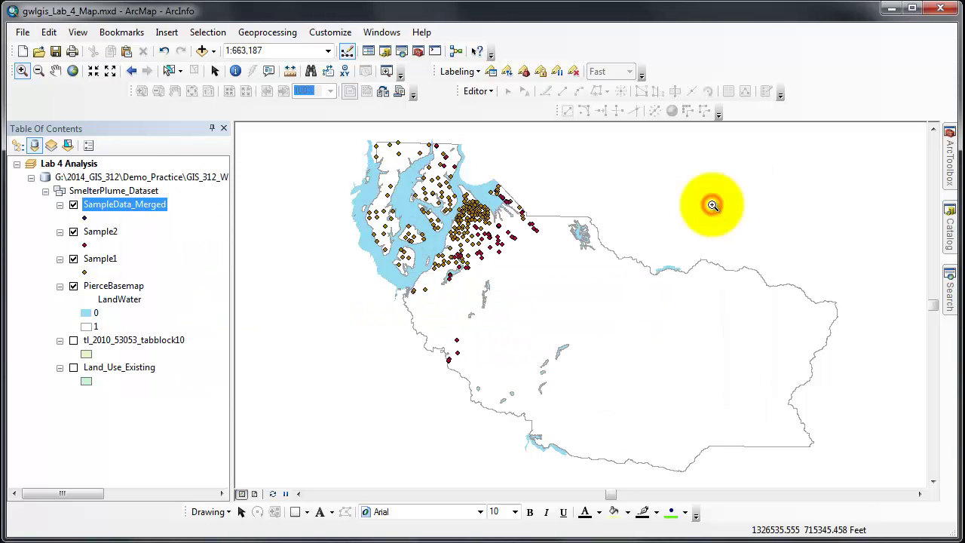
{"action": "right_click", "coordinate": [140, 204]}
{"action": "left_click", "coordinate": [169, 248]}
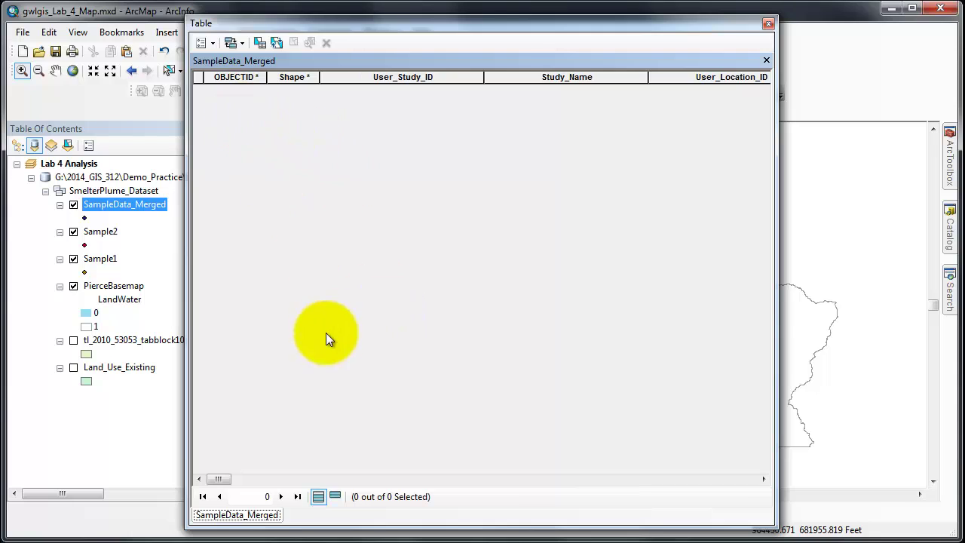
{"action": "mouse_move", "coordinate": [221, 478]}
{"action": "left_mouse_down"}
{"action": "mouse_move", "coordinate": [688, 508]}
{"action": "mouse_move", "coordinate": [756, 501]}
{"action": "mouse_move", "coordinate": [319, 494]}
{"action": "mouse_move", "coordinate": [208, 477]}
{"action": "left_mouse_up"}
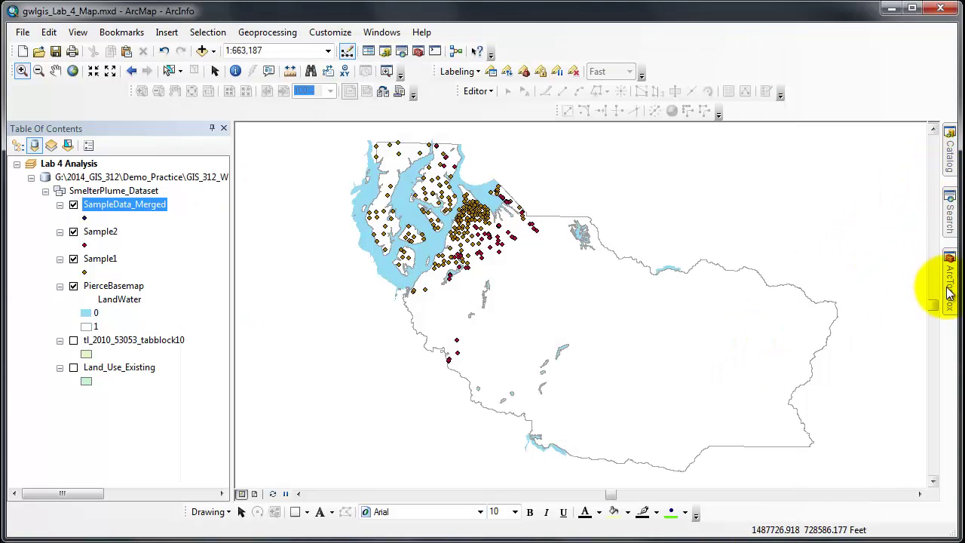
Open the Append tool from Data Management Tools > General.
{"action": "mouse_move", "coordinate": [952, 280]}
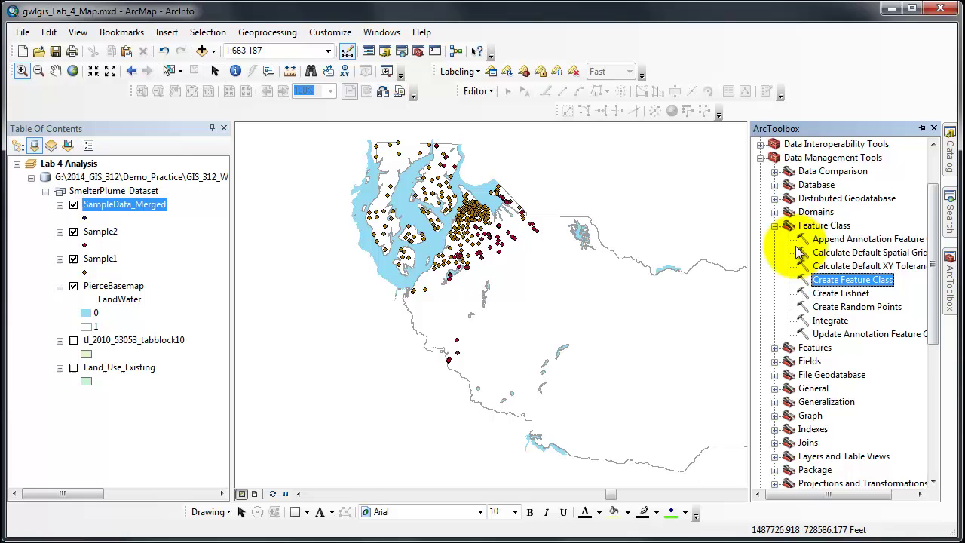
{"action": "left_click", "coordinate": [774, 225]}
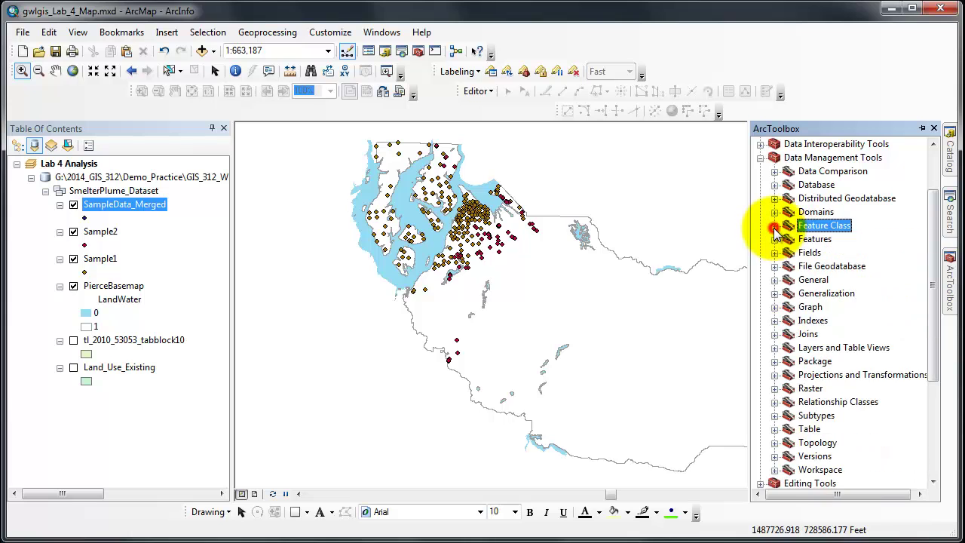
{"action": "left_click", "coordinate": [775, 280]}
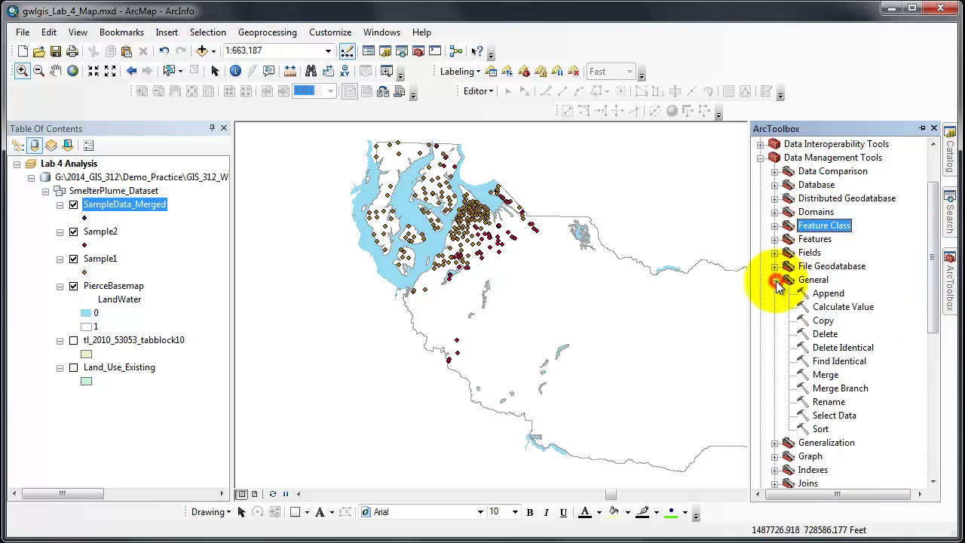
{"action": "double_click", "coordinate": [827, 294]}
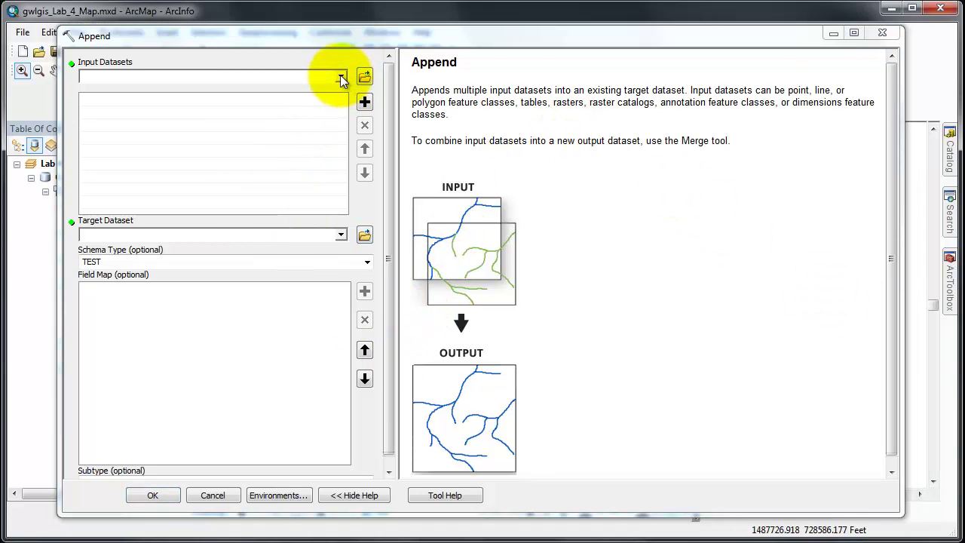
Add Sample1 and Sample2 as inputs with SampleData_Merged as the target dataset.
{"action": "left_click", "coordinate": [340, 74]}
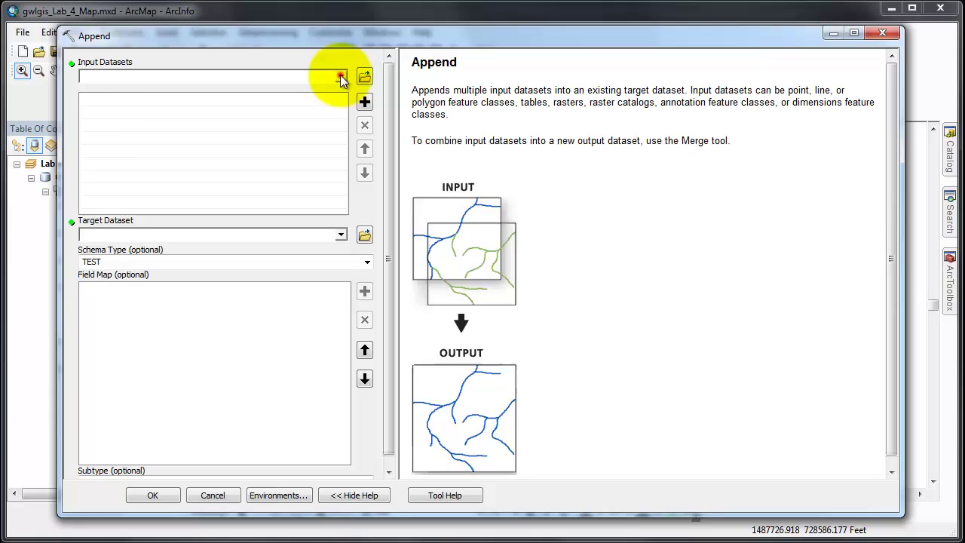
{"action": "left_click", "coordinate": [258, 117]}
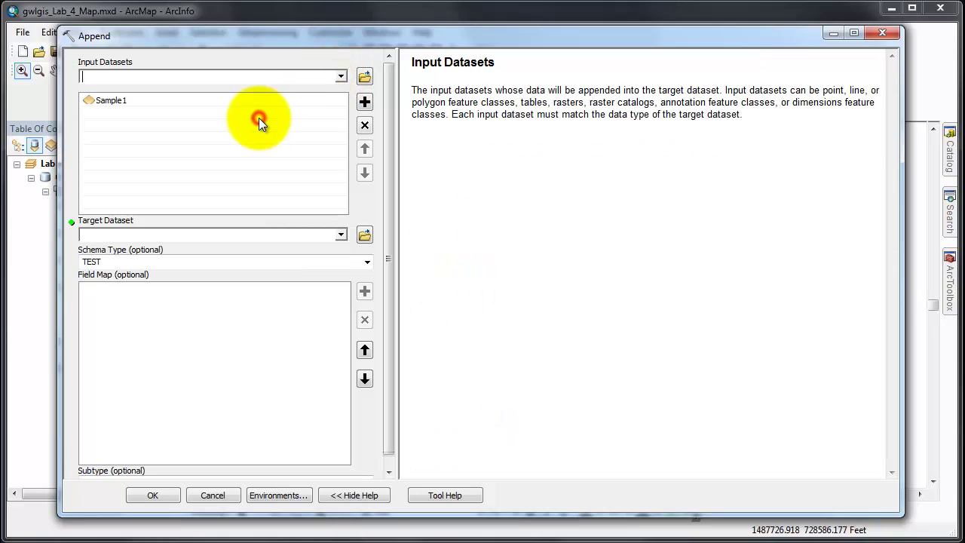
{"action": "left_click", "coordinate": [341, 76]}
{"action": "left_click", "coordinate": [308, 105]}
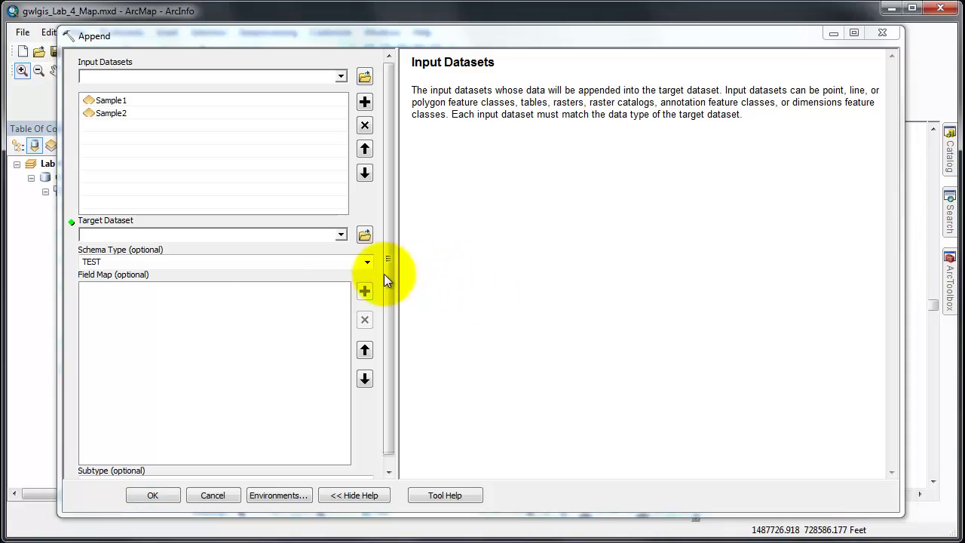
{"action": "left_click", "coordinate": [342, 235]}
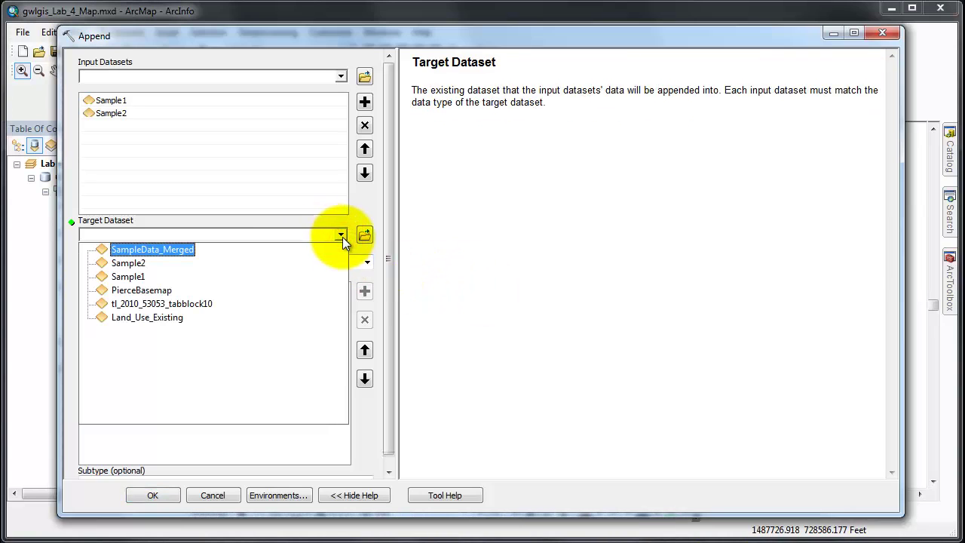
{"action": "left_click", "coordinate": [174, 248]}
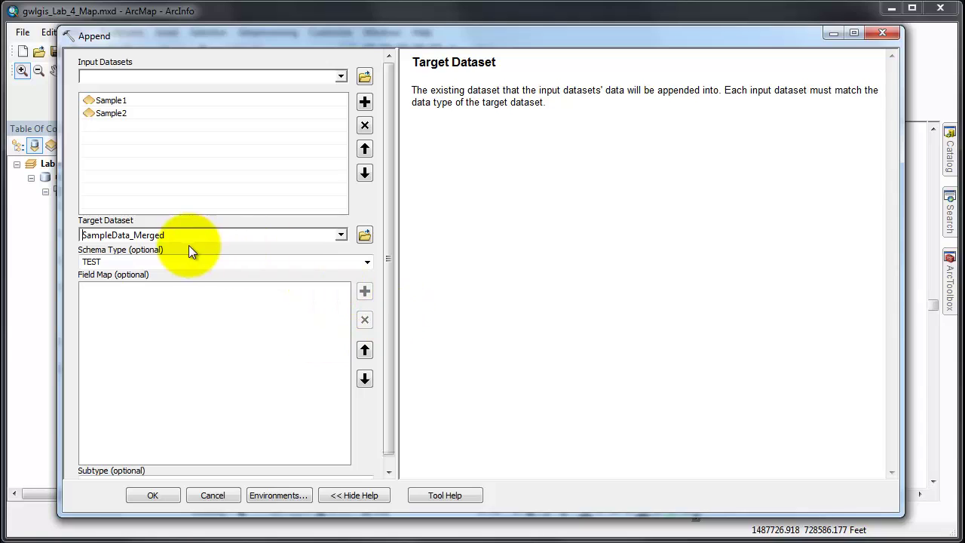
Set schema type to NO_TEST, review parameter explanations, and bring up the Append help topic.
{"action": "left_click", "coordinate": [367, 262]}
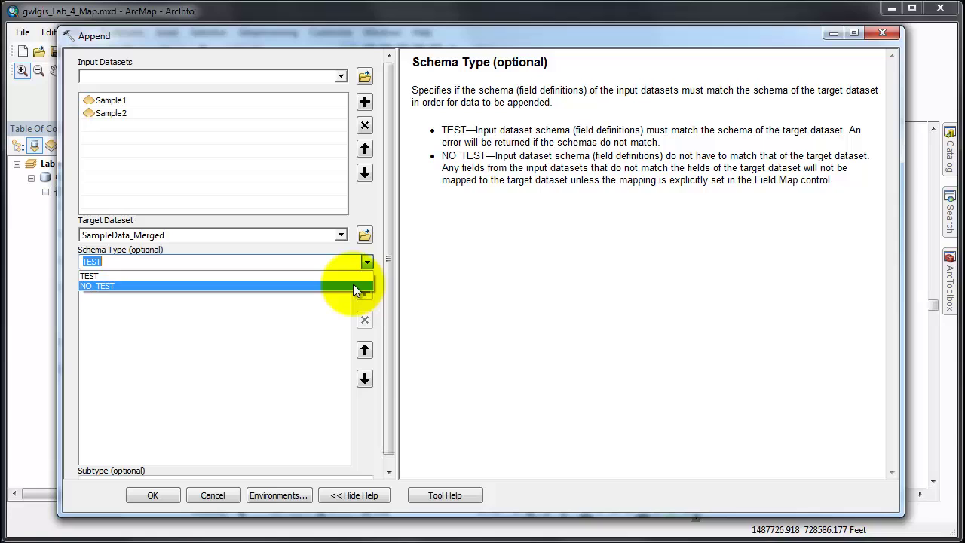
{"action": "left_click", "coordinate": [305, 285]}
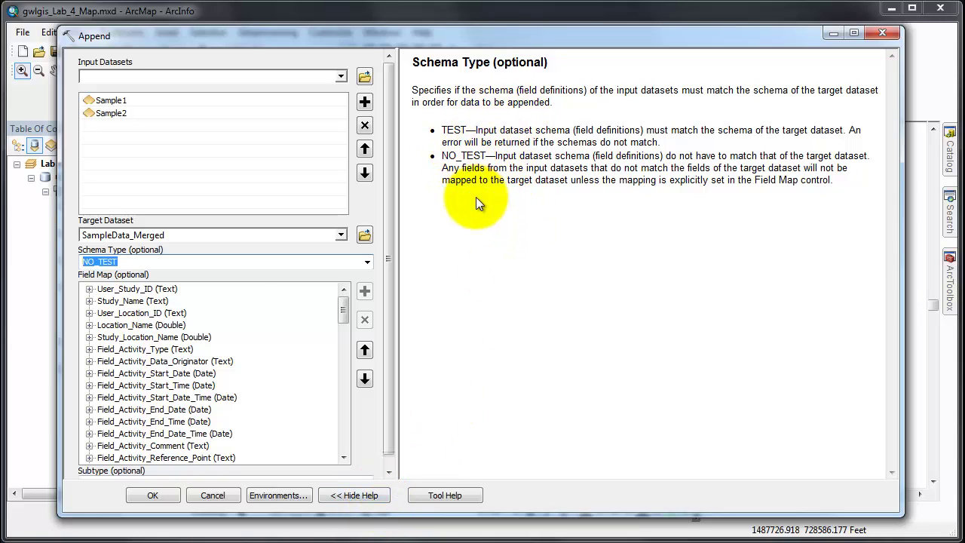
{"action": "left_click", "coordinate": [263, 236]}
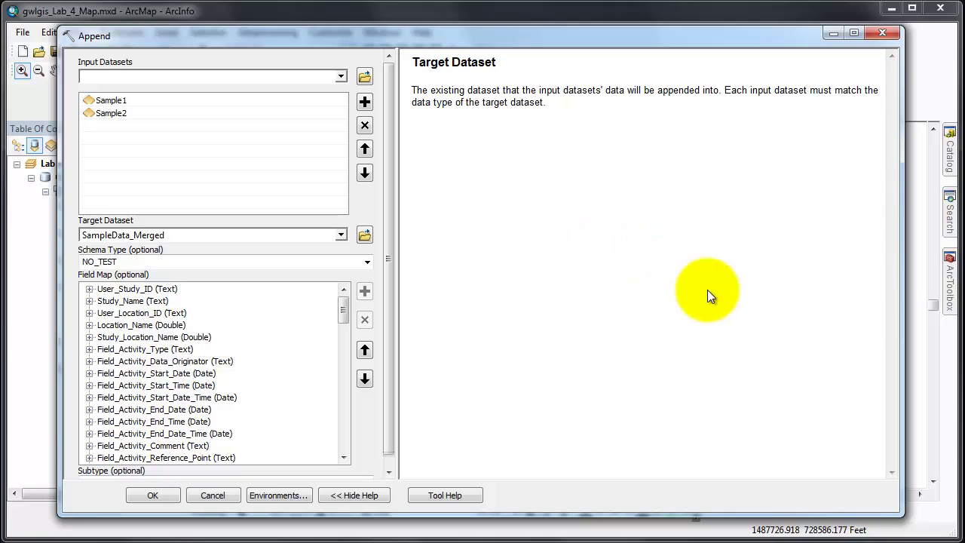
{"action": "left_click", "coordinate": [258, 79]}
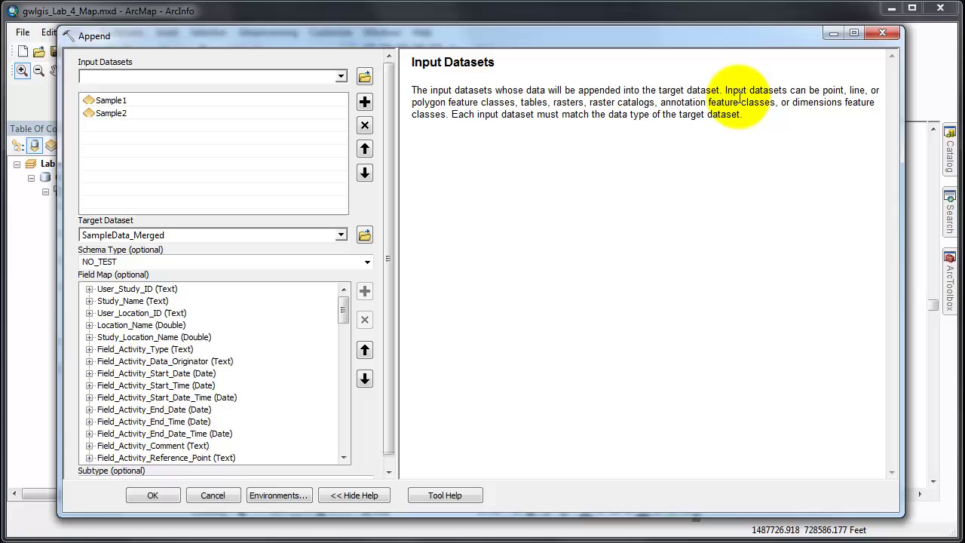
{"action": "left_click", "coordinate": [444, 494]}
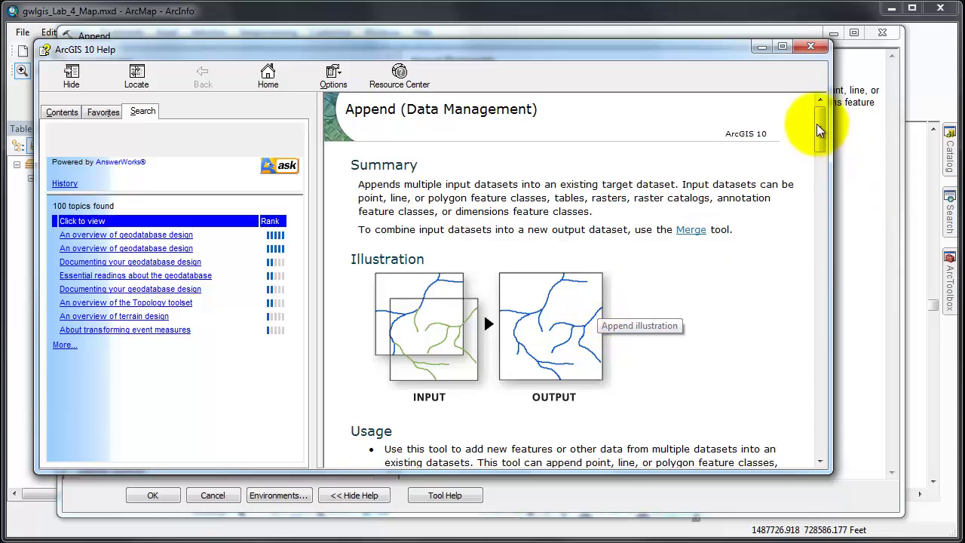
Scroll the Append (Data Management) help topic, then close the ArcGIS 10 Help window.
{"action": "mouse_move", "coordinate": [818, 123]}
{"action": "left_mouse_down"}
{"action": "mouse_move", "coordinate": [820, 218]}
{"action": "mouse_move", "coordinate": [820, 111]}
{"action": "left_mouse_up"}
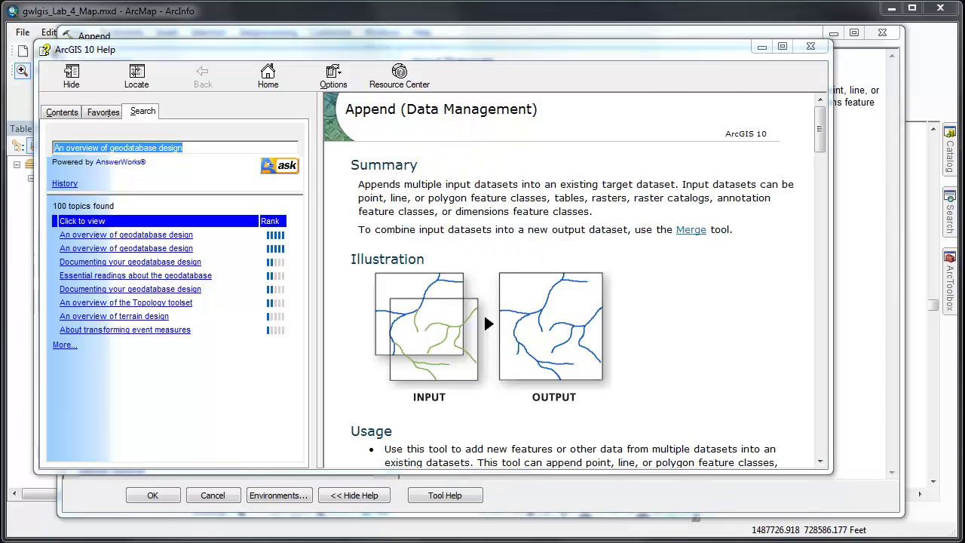
{"action": "left_click", "coordinate": [642, 257]}
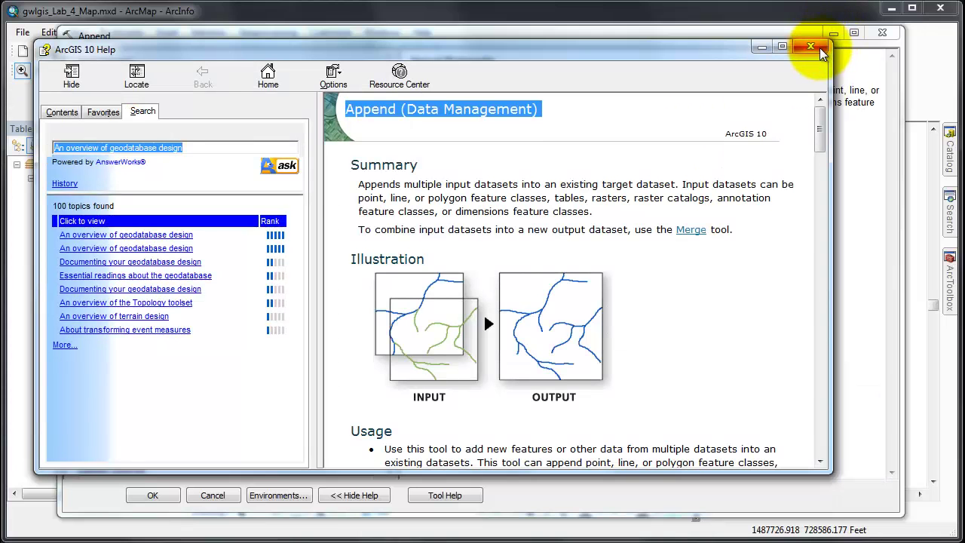
{"action": "left_click", "coordinate": [820, 50]}
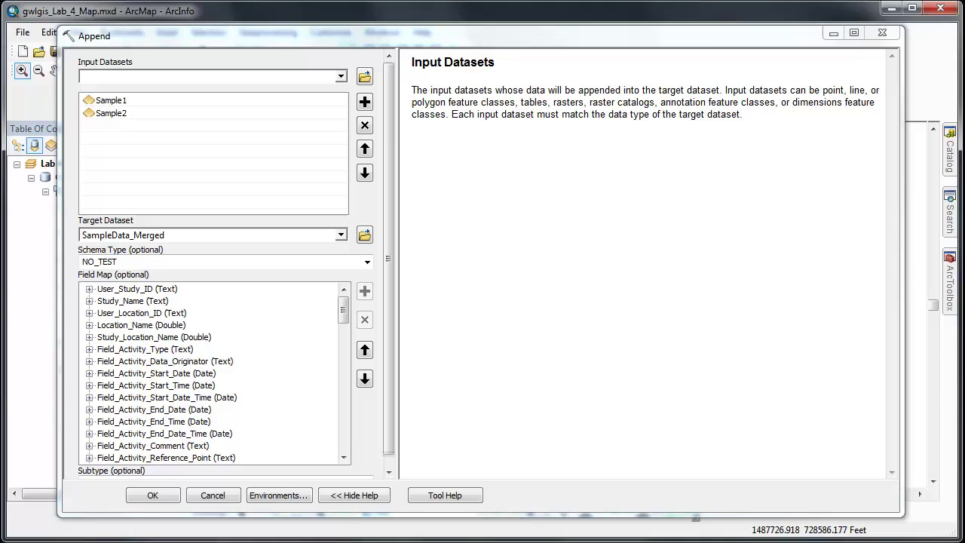
Run Append of Sample1 and Sample2 into SampleData_Merged with NO_TEST schema type.
{"action": "left_click", "coordinate": [222, 250]}
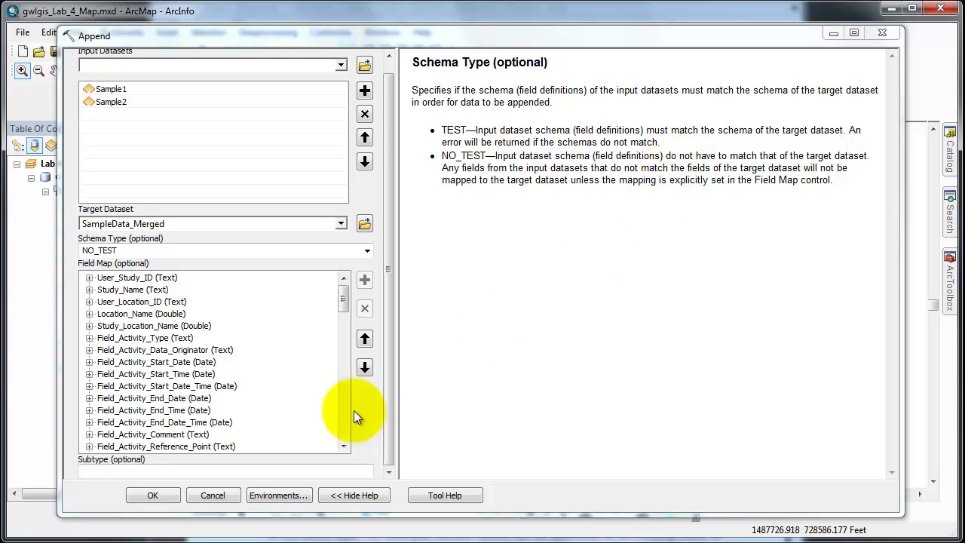
{"action": "left_click", "coordinate": [389, 317]}
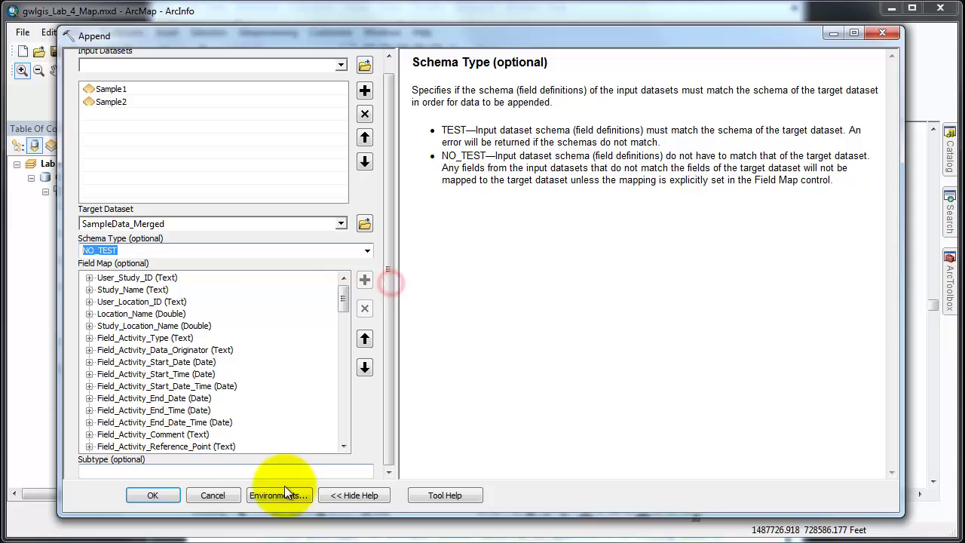
{"action": "left_click", "coordinate": [153, 496]}
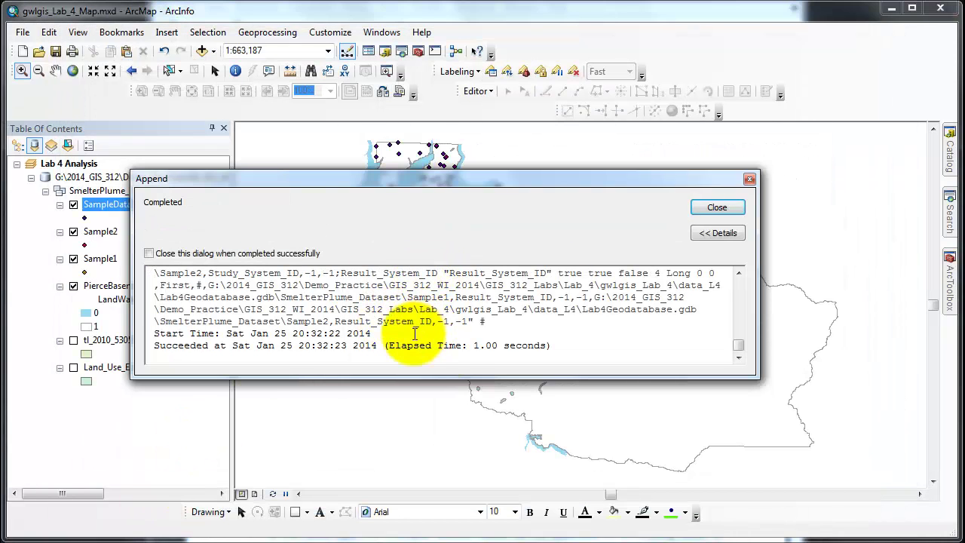
Dismiss the completion report and open the SampleData_Merged attribute table.
{"action": "left_click", "coordinate": [715, 208]}
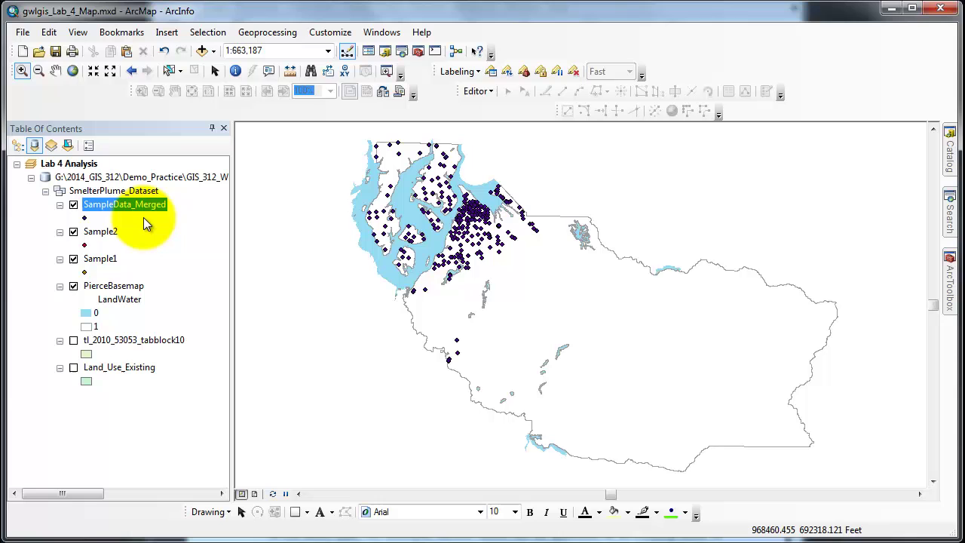
{"action": "right_click", "coordinate": [135, 205]}
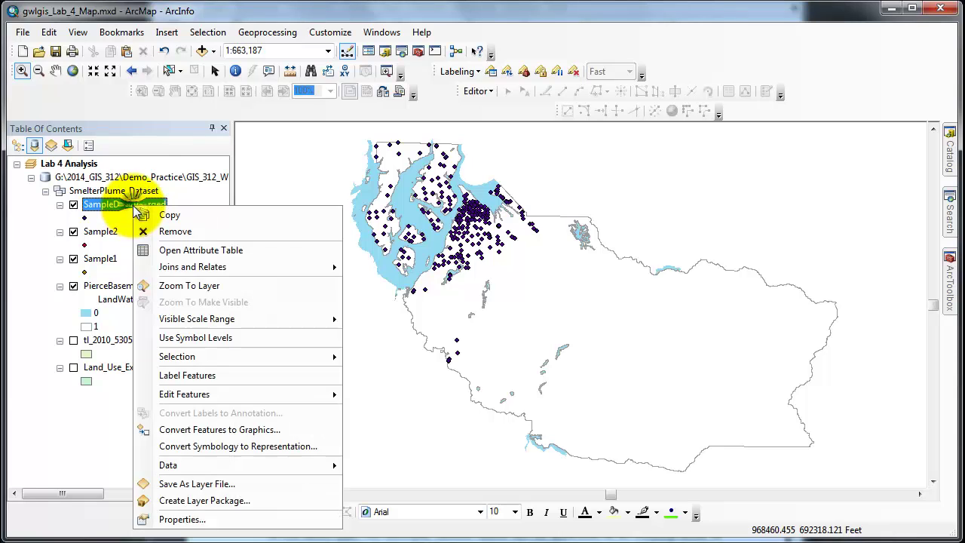
{"action": "left_click", "coordinate": [175, 250]}
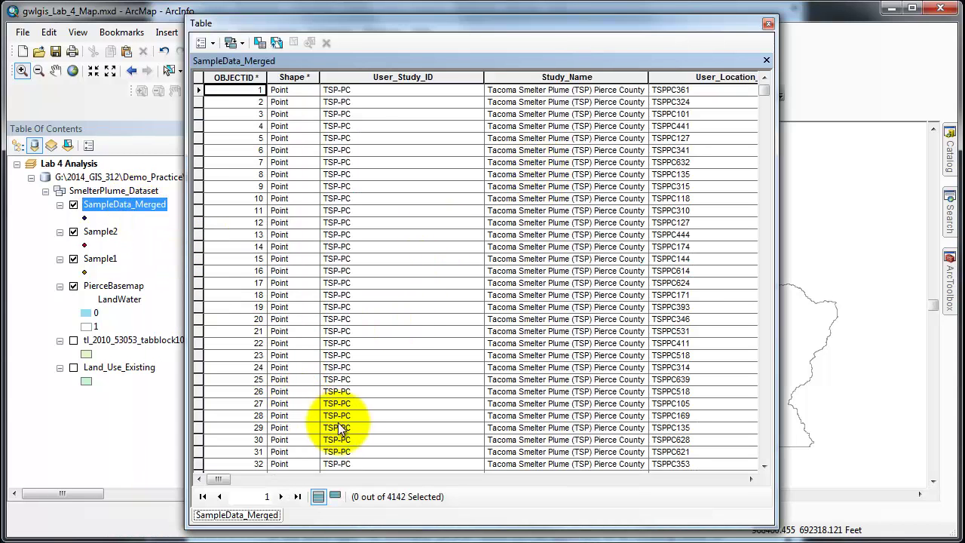
{"action": "left_click_drag", "start_coordinate": [764, 89], "coordinate": [753, 58]}
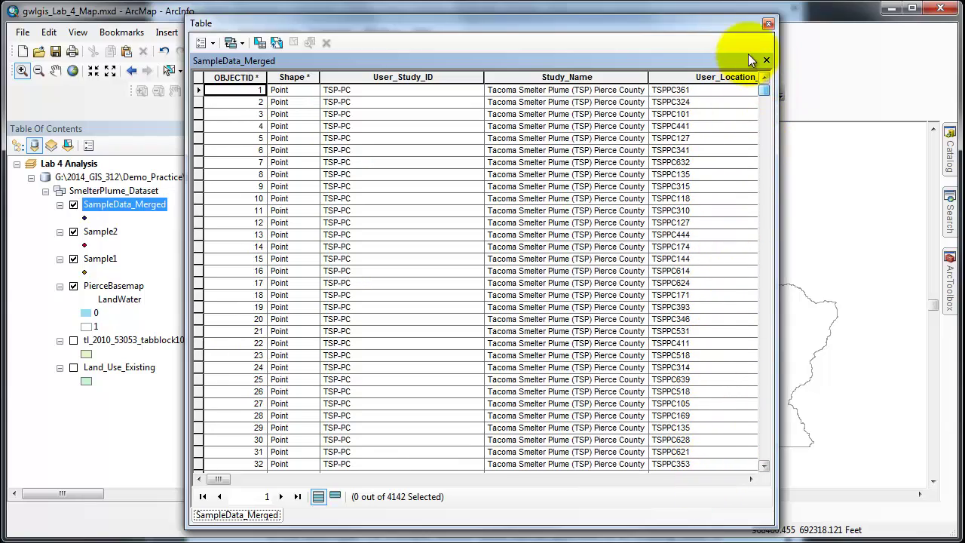
{"action": "left_click_drag", "start_coordinate": [216, 479], "coordinate": [308, 456]}
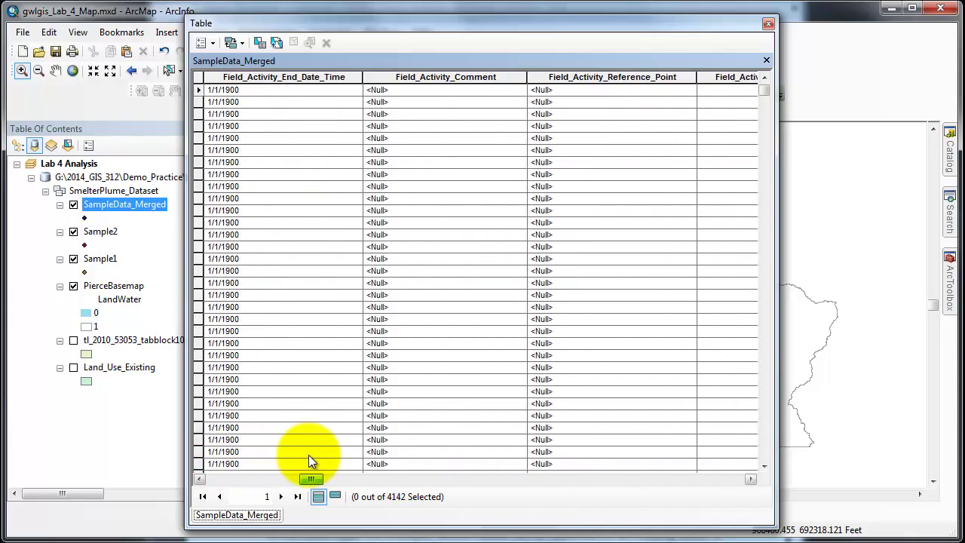
Sort Field_Activity_Reference_Point ascending and browse the 4142 merged records.
{"action": "right_click", "coordinate": [599, 77]}
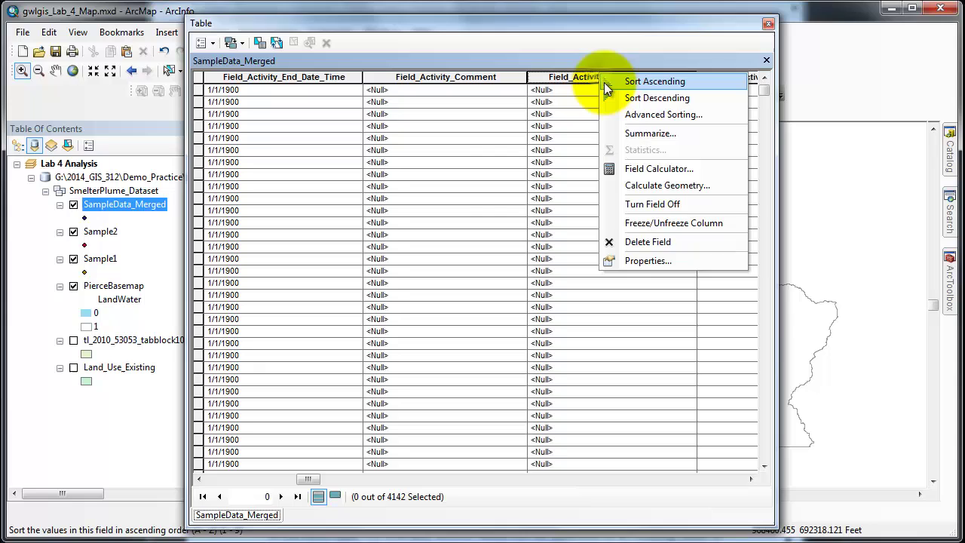
{"action": "left_click", "coordinate": [609, 96]}
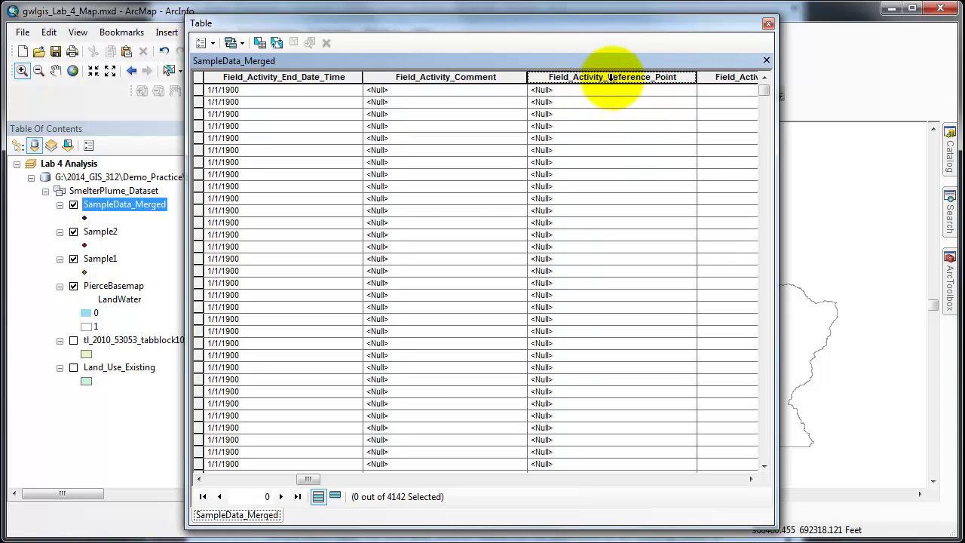
{"action": "right_click", "coordinate": [611, 77]}
{"action": "left_click", "coordinate": [629, 87]}
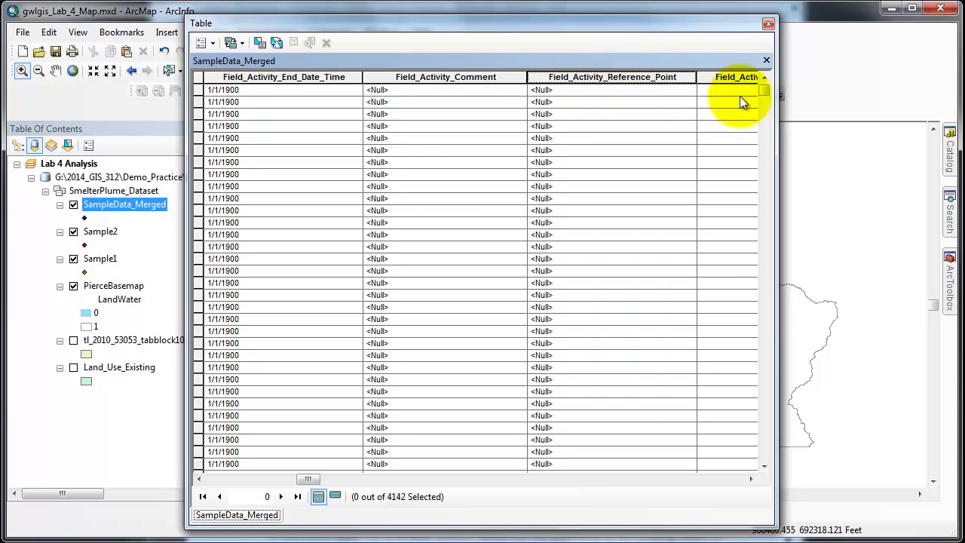
{"action": "left_click_drag", "start_coordinate": [761, 90], "coordinate": [758, 182]}
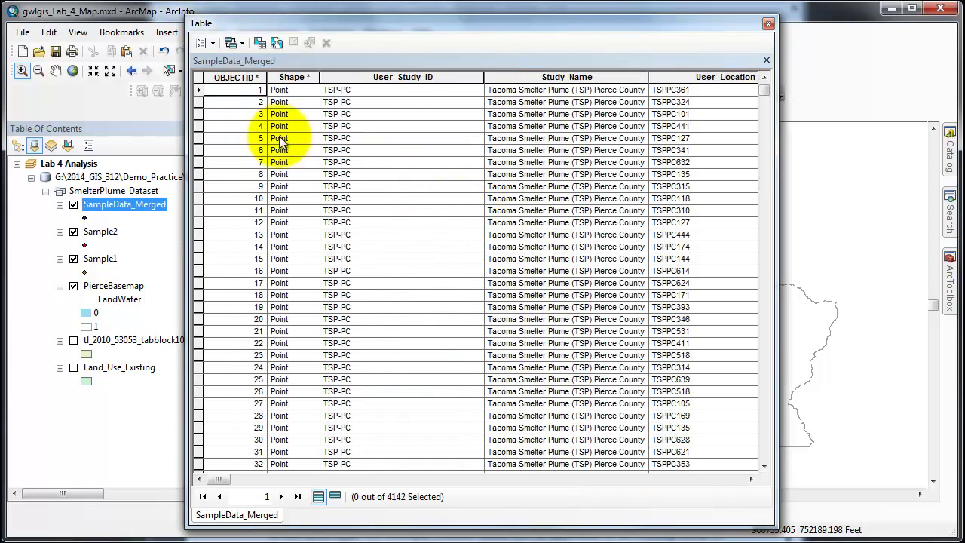
{"action": "left_click_drag", "start_coordinate": [220, 480], "coordinate": [780, 508]}
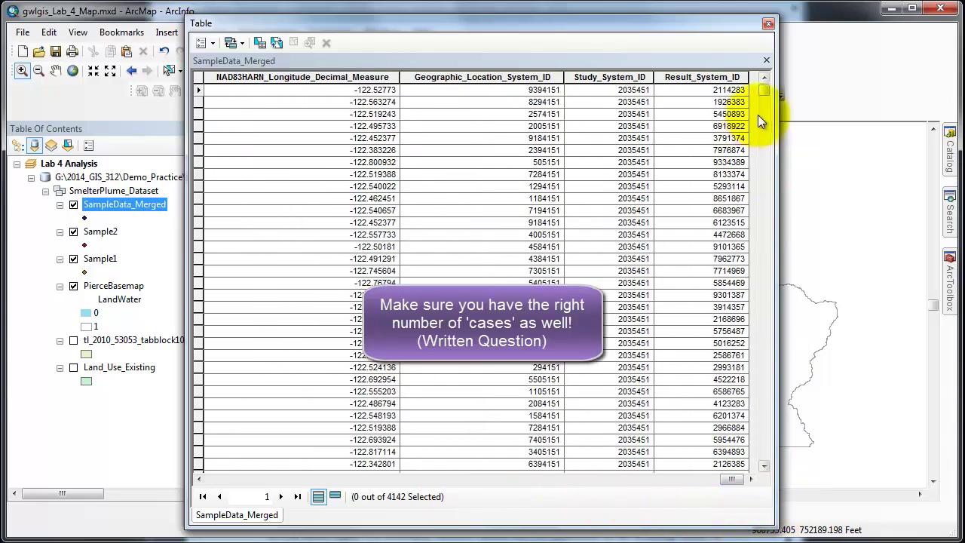
Open the Sample1 and Sample2 attribute tables.
{"action": "right_click", "coordinate": [84, 255]}
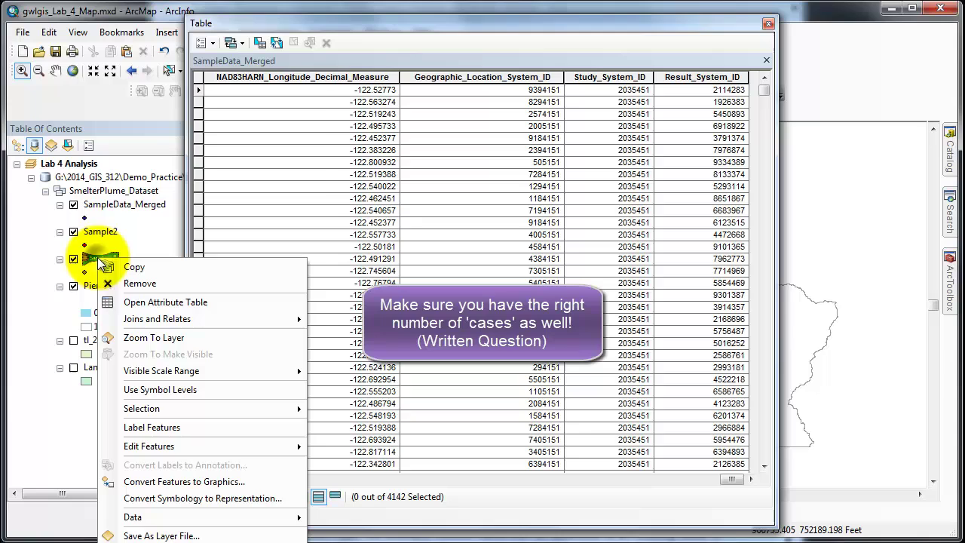
{"action": "left_click", "coordinate": [121, 300]}
{"action": "right_click", "coordinate": [96, 232]}
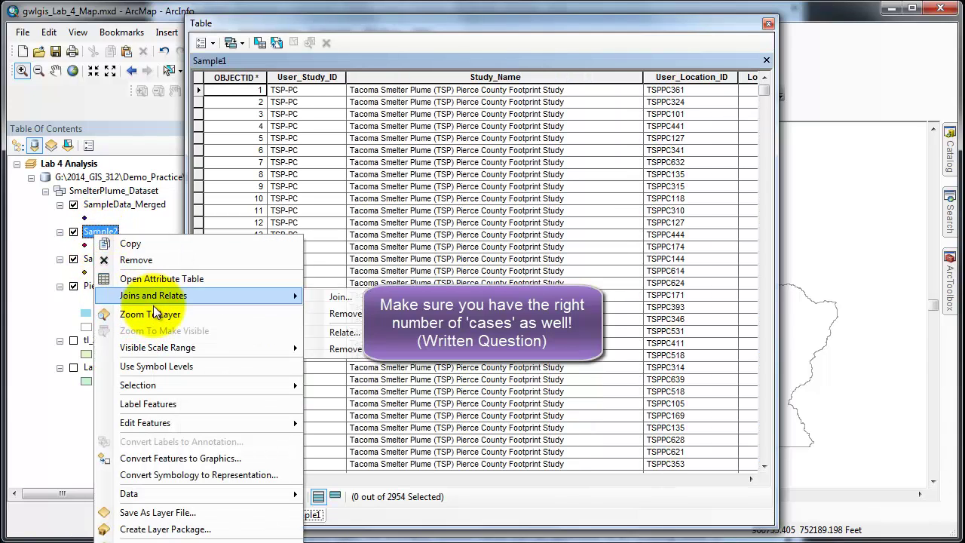
{"action": "left_click", "coordinate": [158, 278]}
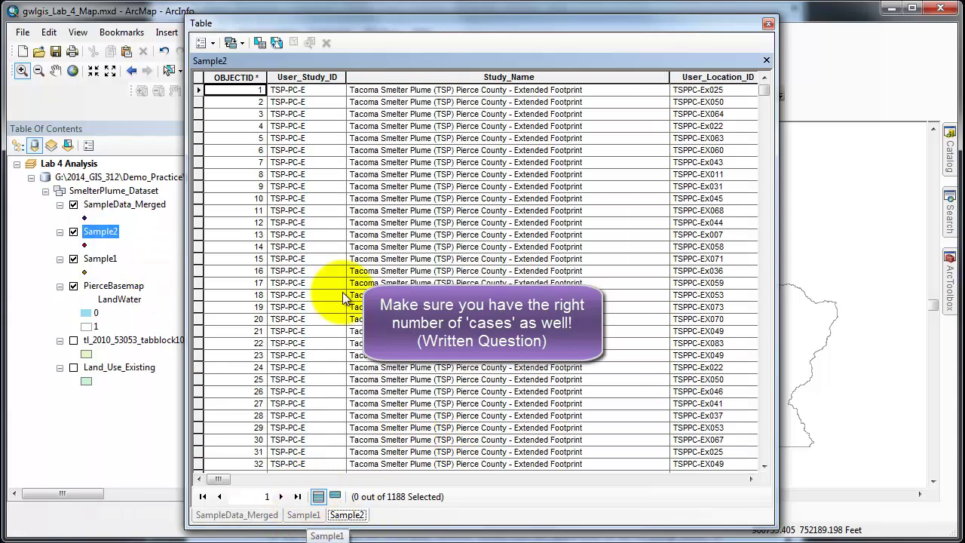
Arrange the tables in a new vertical tab group, showing SampleData_Merged beside Sample2.
{"action": "left_click", "coordinate": [205, 43]}
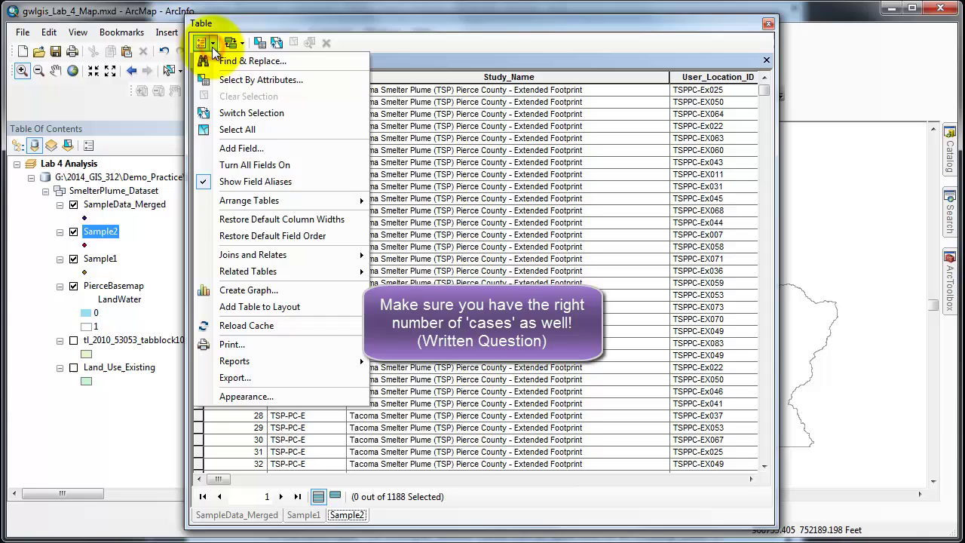
{"action": "mouse_move", "coordinate": [343, 202]}
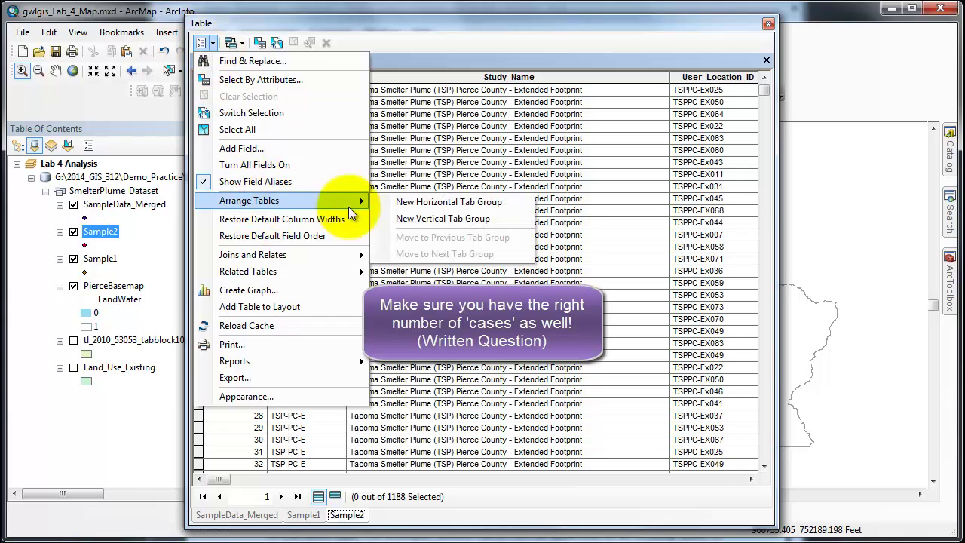
{"action": "left_click", "coordinate": [424, 217]}
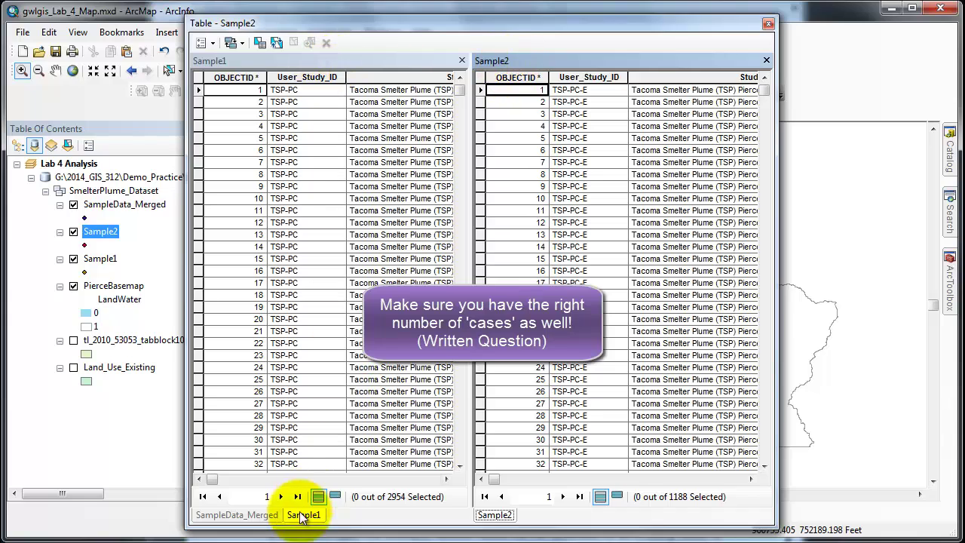
{"action": "left_click", "coordinate": [229, 515]}
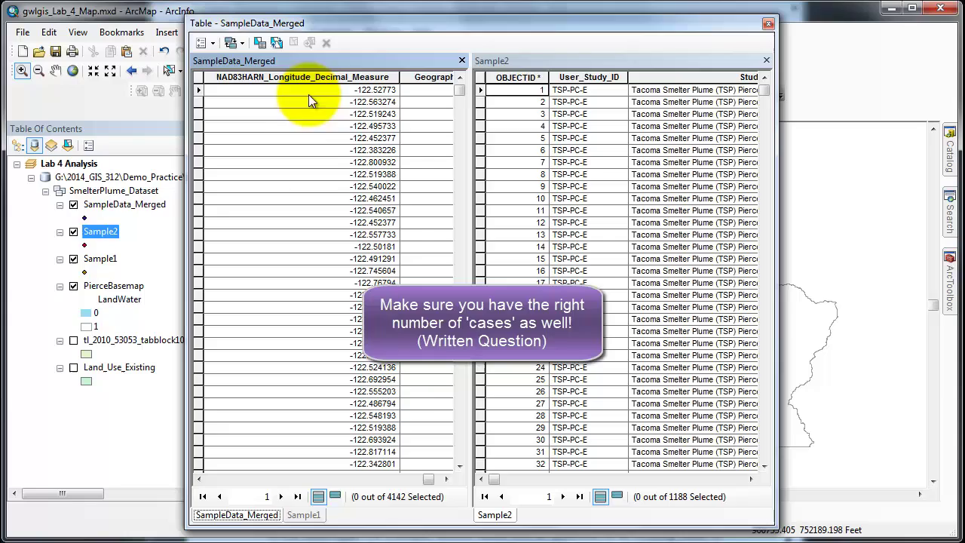
{"action": "left_click_drag", "start_coordinate": [426, 480], "coordinate": [265, 477]}
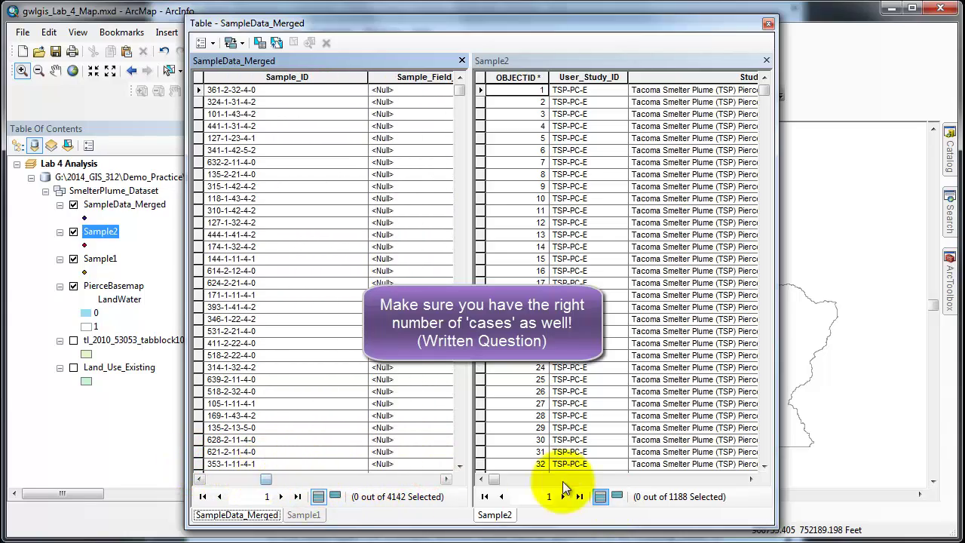
{"action": "left_click_drag", "start_coordinate": [493, 479], "coordinate": [674, 483]}
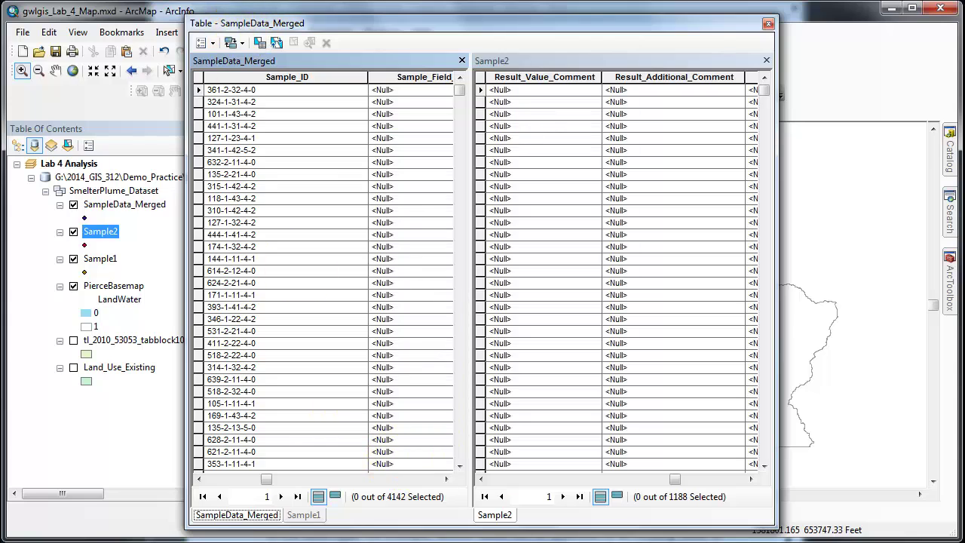
Close the attribute tables and select the SampleData_Merged layer in the Table of Contents.
{"action": "left_click", "coordinate": [767, 23]}
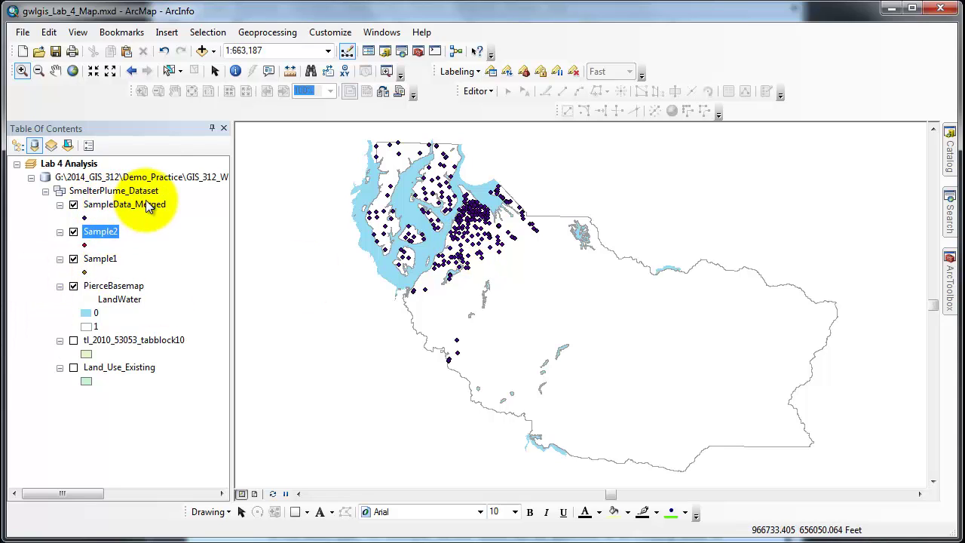
{"action": "left_click", "coordinate": [111, 237]}
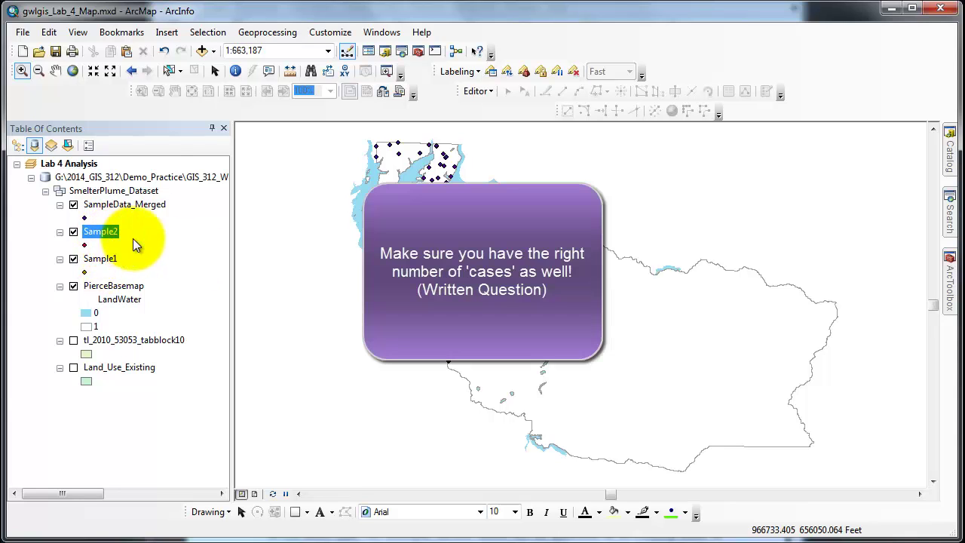
{"action": "left_click", "coordinate": [124, 204]}
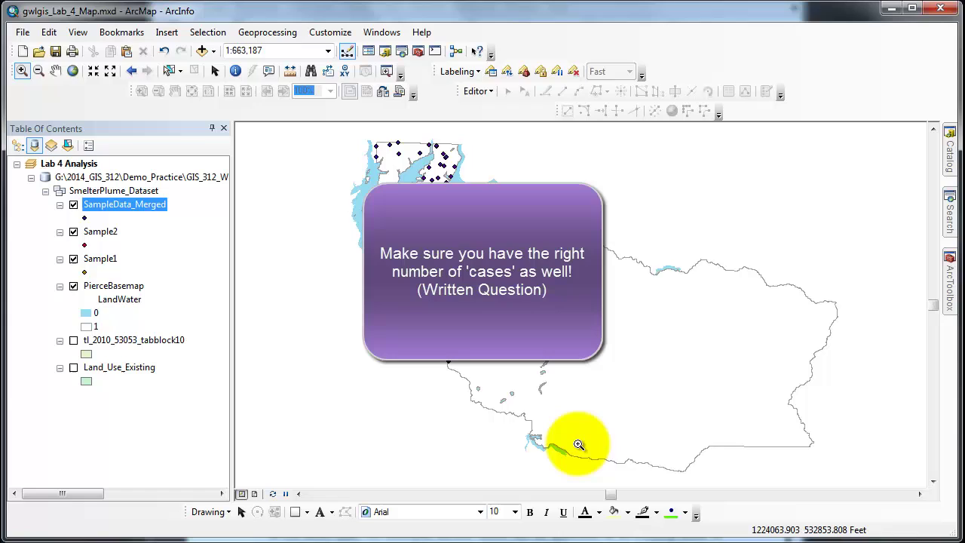